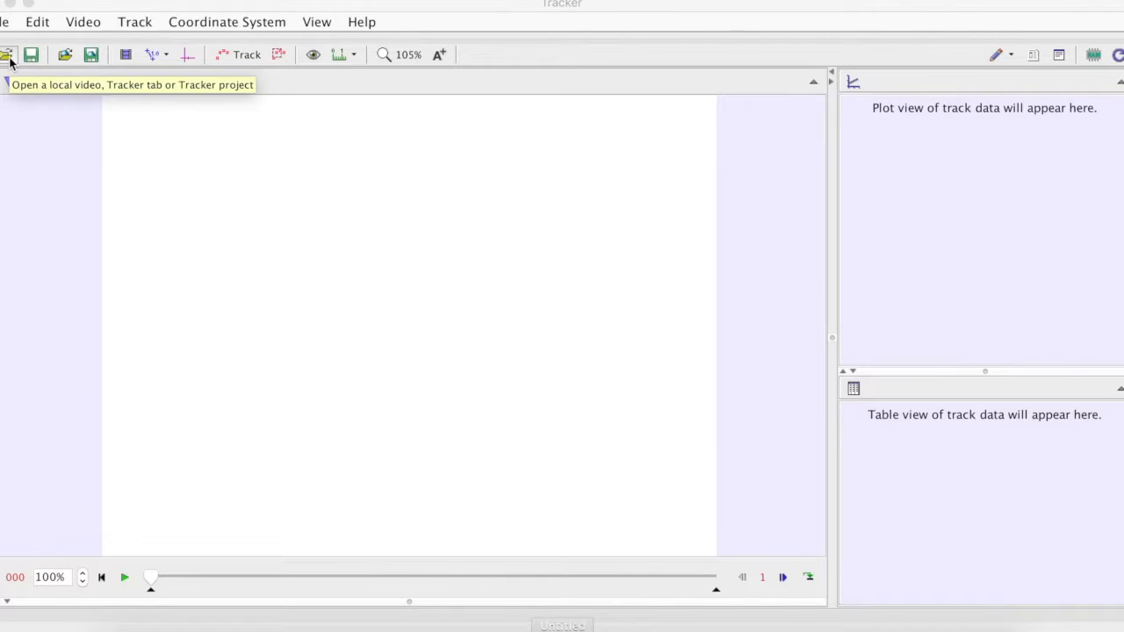
Open the video Lab1_Video.mp4 from the Desktop and widen the video view
{"action": "left_click", "coordinate": [7, 56]}
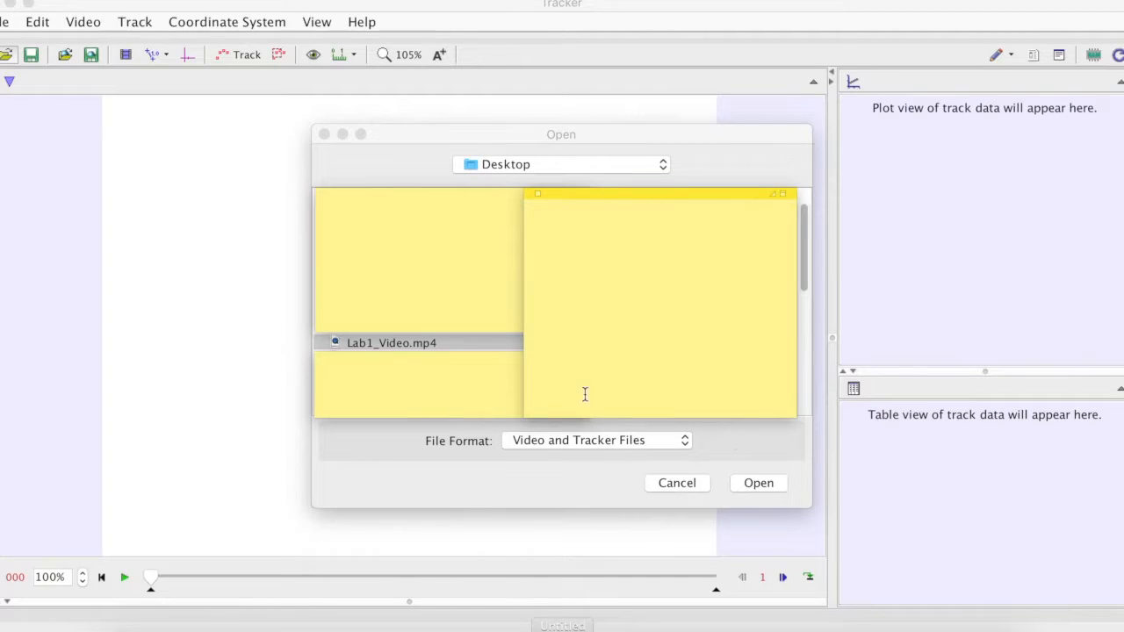
{"action": "double_click", "coordinate": [505, 344]}
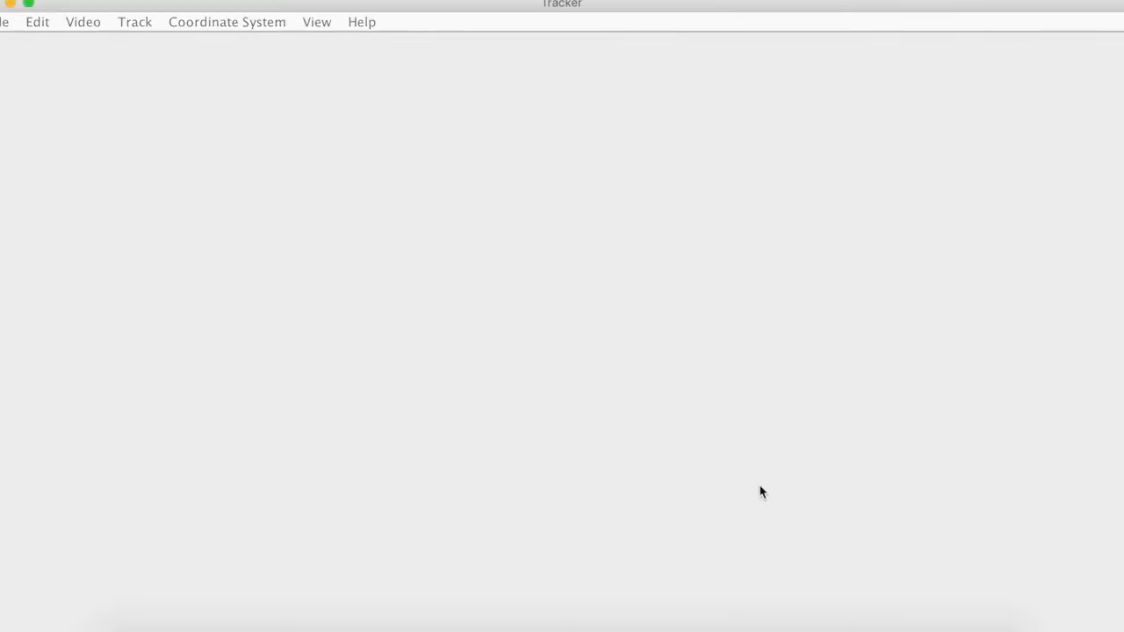
{"action": "left_click_drag", "start_coordinate": [640, 342], "coordinate": [899, 342]}
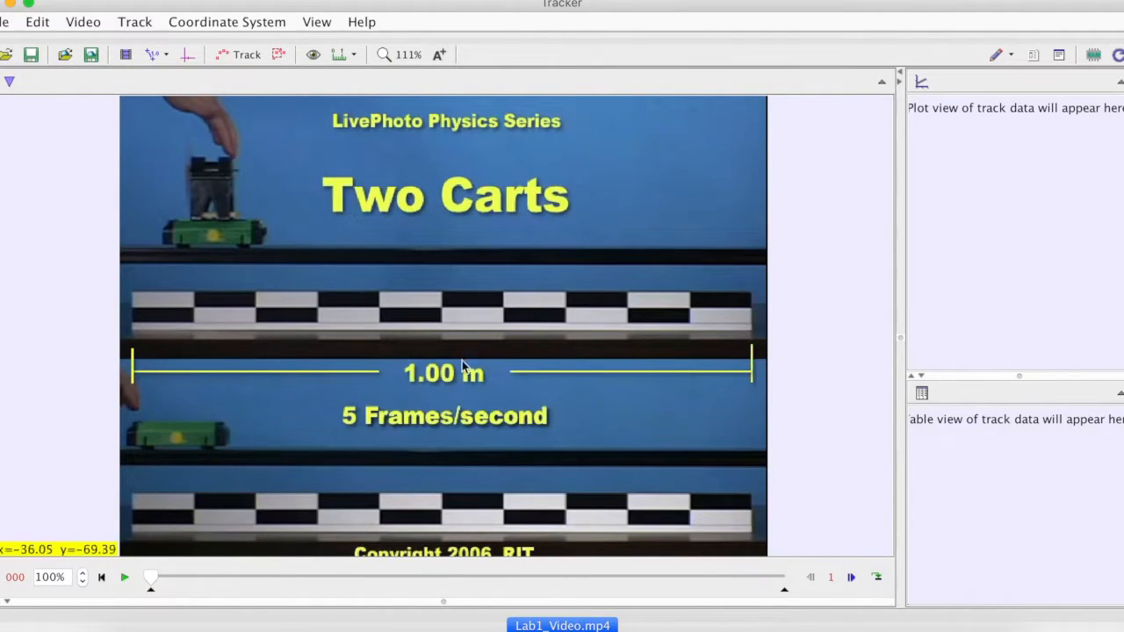
Show the coordinate axes and move the origin to the left end of the 1.00 m scale line in the video
{"action": "left_click", "coordinate": [187, 56]}
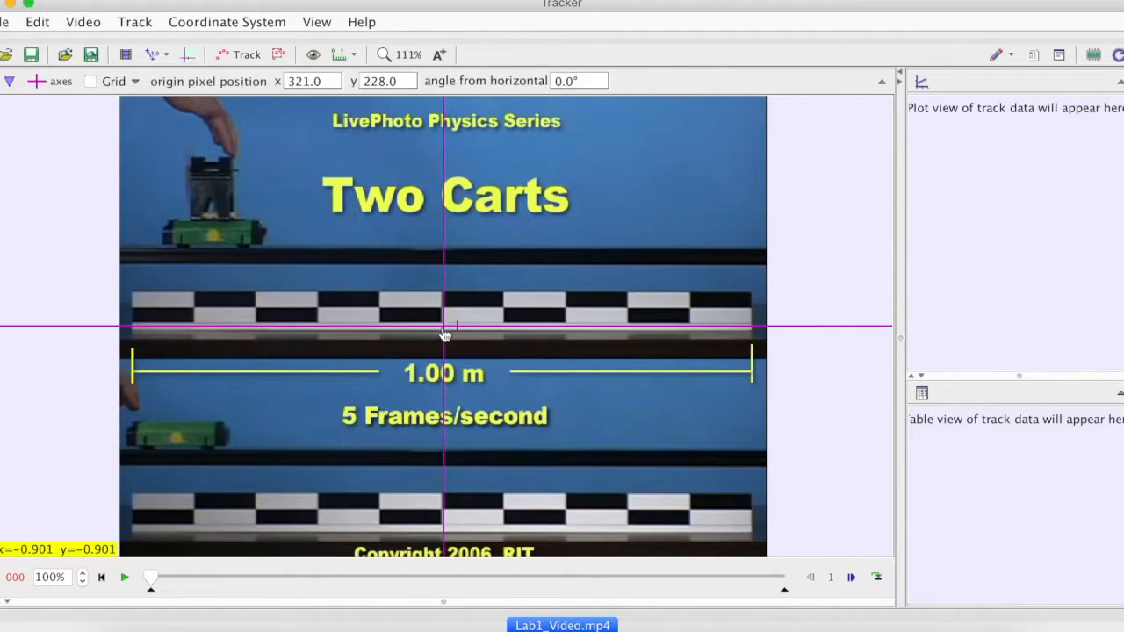
{"action": "left_click_drag", "start_coordinate": [445, 328], "coordinate": [95, 361]}
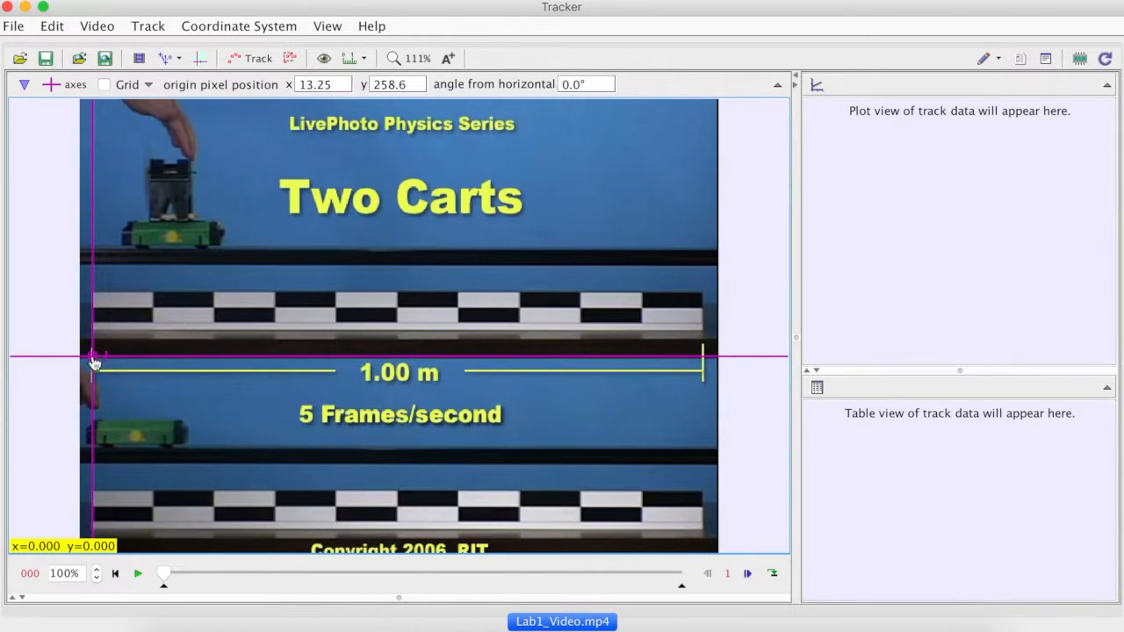
{"action": "left_click_drag", "start_coordinate": [93, 358], "coordinate": [356, 370]}
{"action": "left_click_drag", "start_coordinate": [546, 396], "coordinate": [702, 362]}
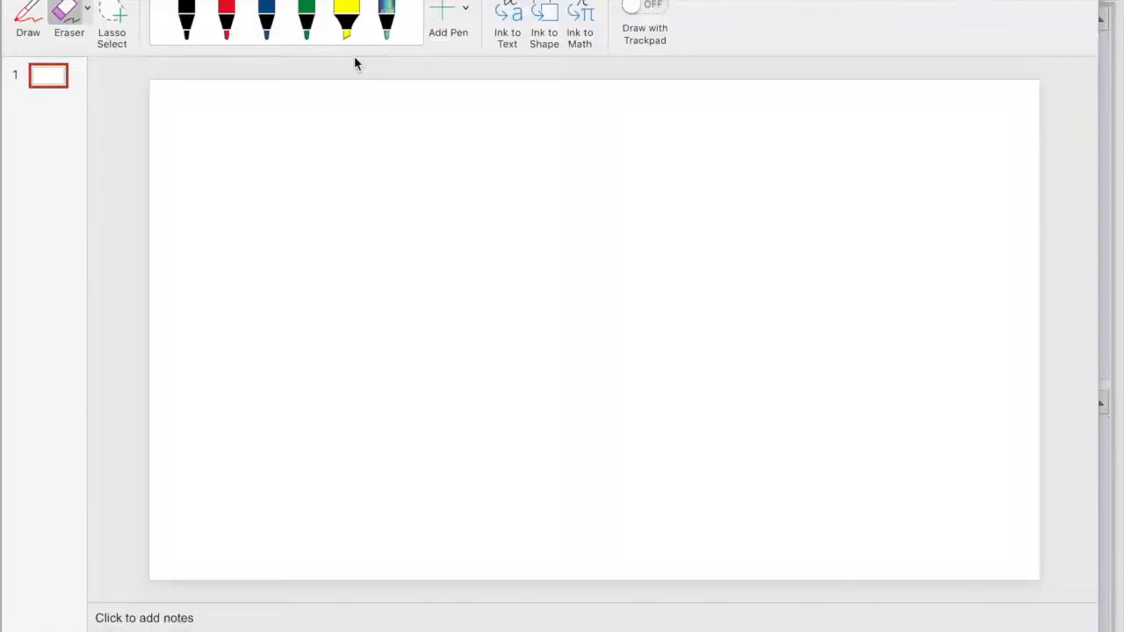
Switch to PowerPoint and handwrite an equation starting with "1 m =" on the blank slide in black ink
{"action": "left_click", "coordinate": [188, 24]}
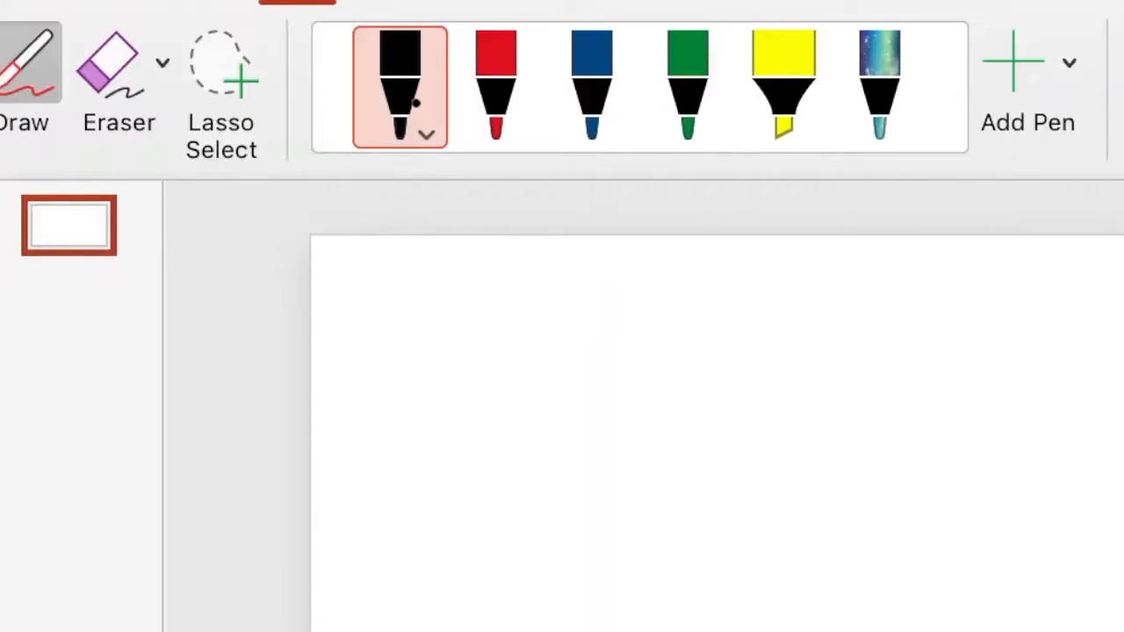
{"action": "mouse_move", "coordinate": [527, 436]}
{"action": "left_mouse_down"}
{"action": "mouse_move", "coordinate": [585, 349]}
{"action": "mouse_move", "coordinate": [670, 530]}
{"action": "left_mouse_up"}
{"action": "mouse_move", "coordinate": [760, 420]}
{"action": "left_mouse_down"}
{"action": "mouse_move", "coordinate": [898, 414]}
{"action": "mouse_move", "coordinate": [944, 490]}
{"action": "left_mouse_up"}
{"action": "left_click_drag", "start_coordinate": [1015, 379], "coordinate": [1082, 369]}
{"action": "left_click_drag", "start_coordinate": [1028, 444], "coordinate": [1096, 440]}
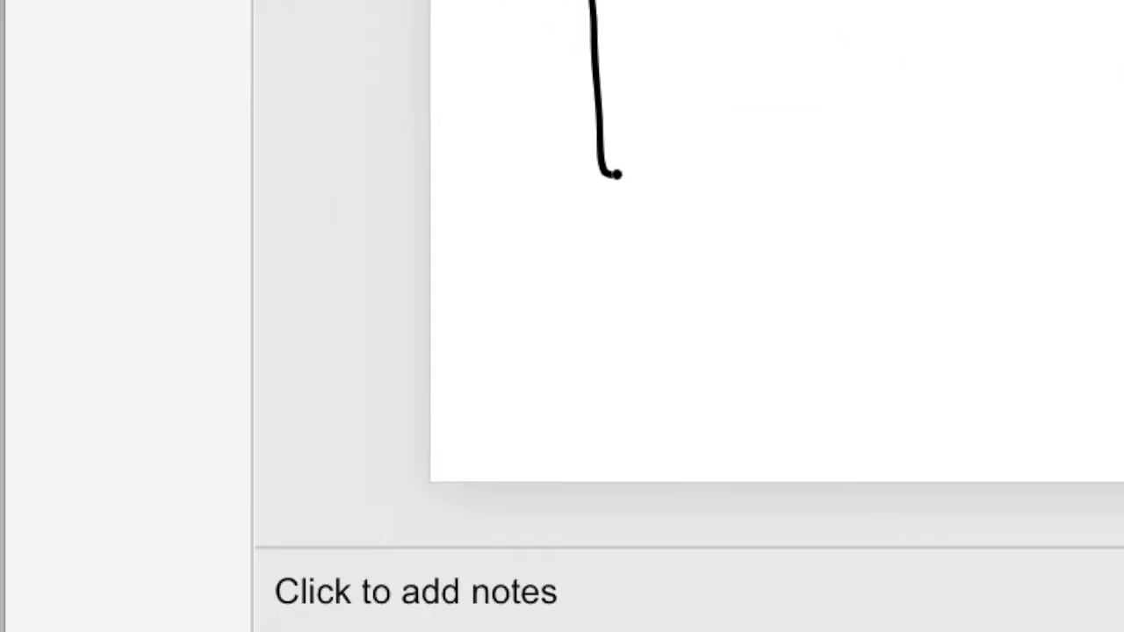
{"action": "mouse_move", "coordinate": [769, 128]}
{"action": "left_mouse_down"}
{"action": "mouse_move", "coordinate": [808, 108]}
{"action": "mouse_move", "coordinate": [786, 145]}
{"action": "left_mouse_up"}
{"action": "mouse_move", "coordinate": [913, 120]}
{"action": "left_mouse_down"}
{"action": "mouse_move", "coordinate": [931, 174]}
{"action": "mouse_move", "coordinate": [872, 185]}
{"action": "left_mouse_up"}
{"action": "left_click_drag", "start_coordinate": [898, 68], "coordinate": [940, 158]}
{"action": "left_click_drag", "start_coordinate": [962, 63], "coordinate": [907, 162]}
{"action": "left_click_drag", "start_coordinate": [1099, 84], "coordinate": [1123, 75]}
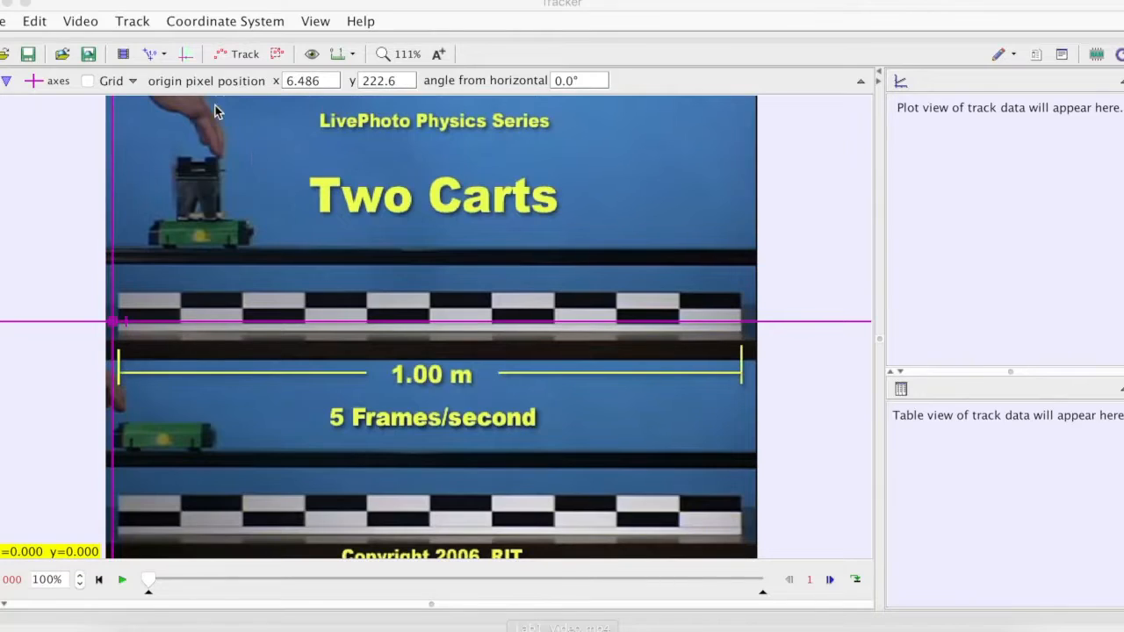
Switch to Tracker and create a new Point Mass track for the video
{"action": "left_click", "coordinate": [241, 58]}
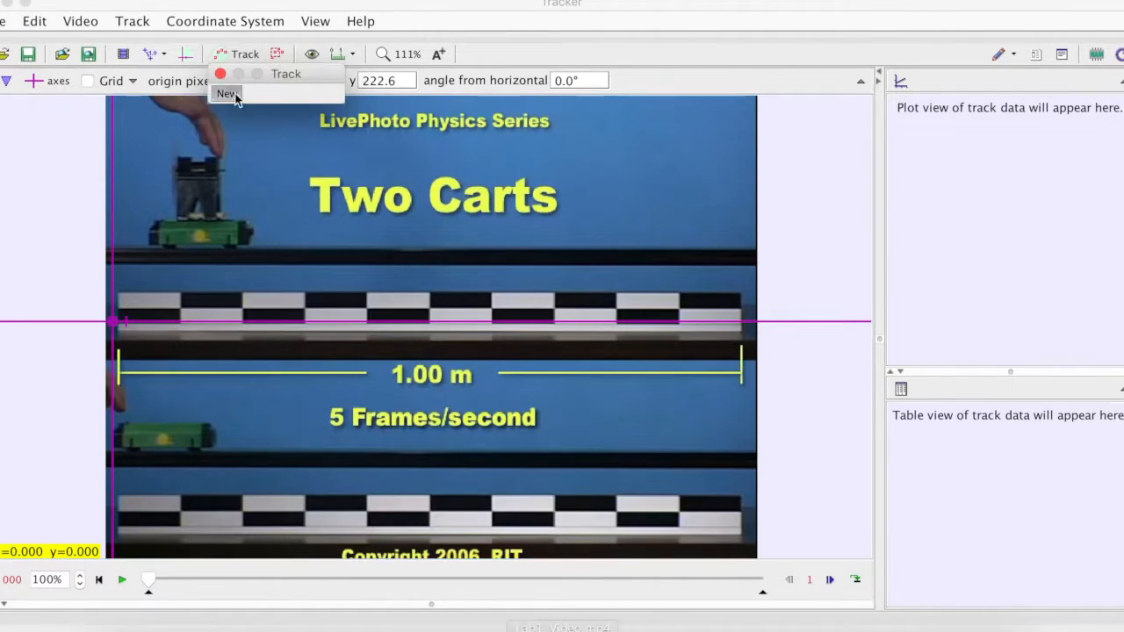
{"action": "left_click", "coordinate": [227, 94]}
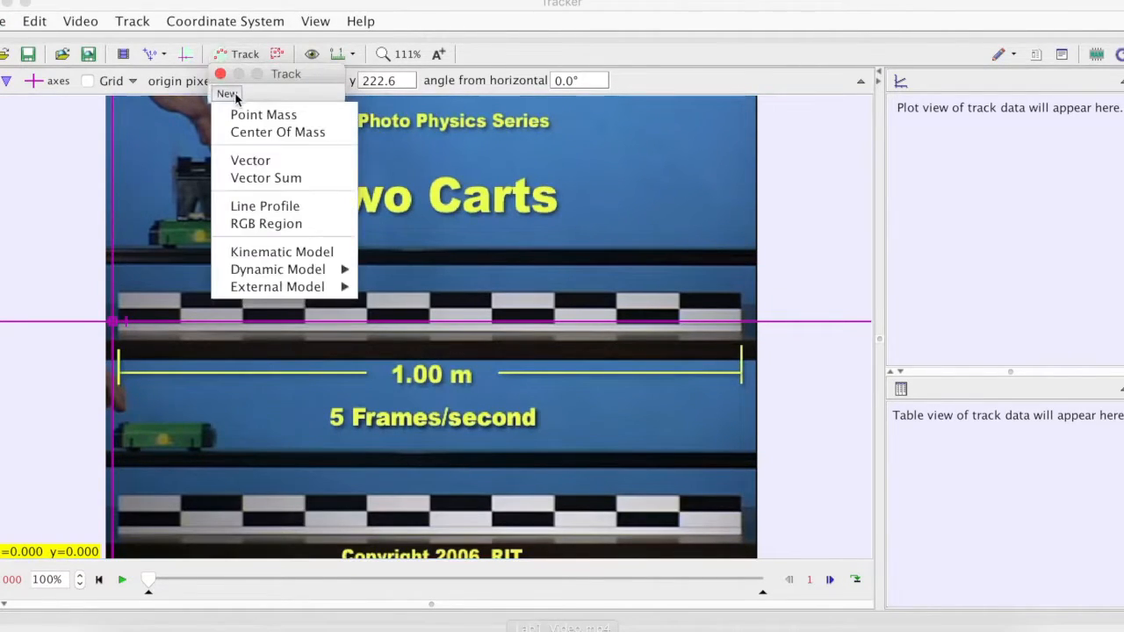
{"action": "left_click", "coordinate": [306, 114]}
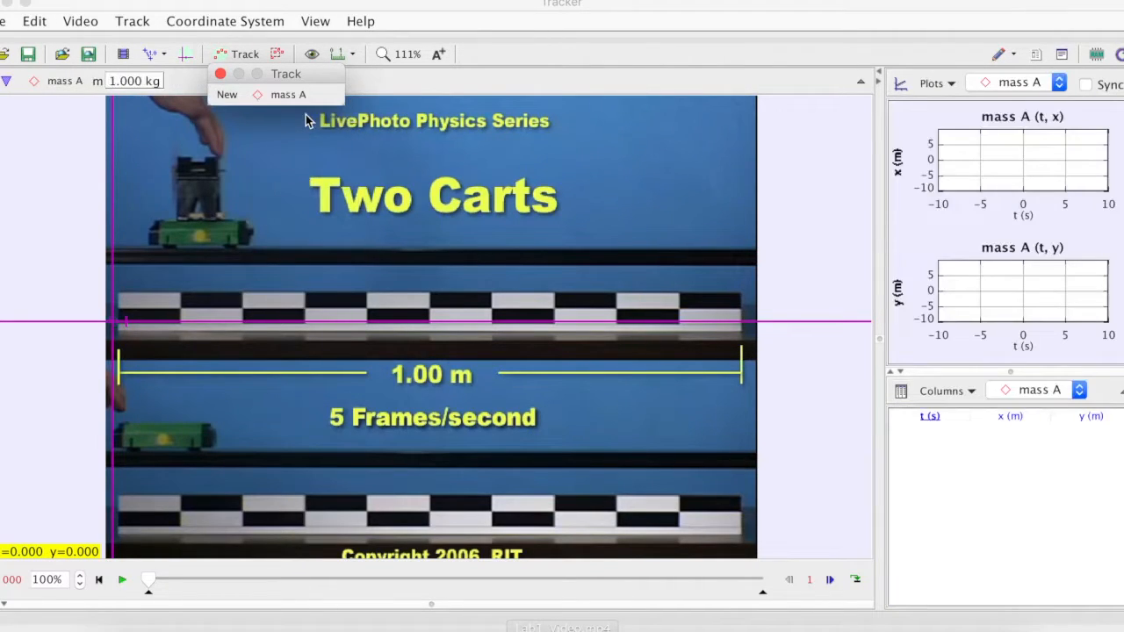
{"action": "left_click", "coordinate": [286, 231]}
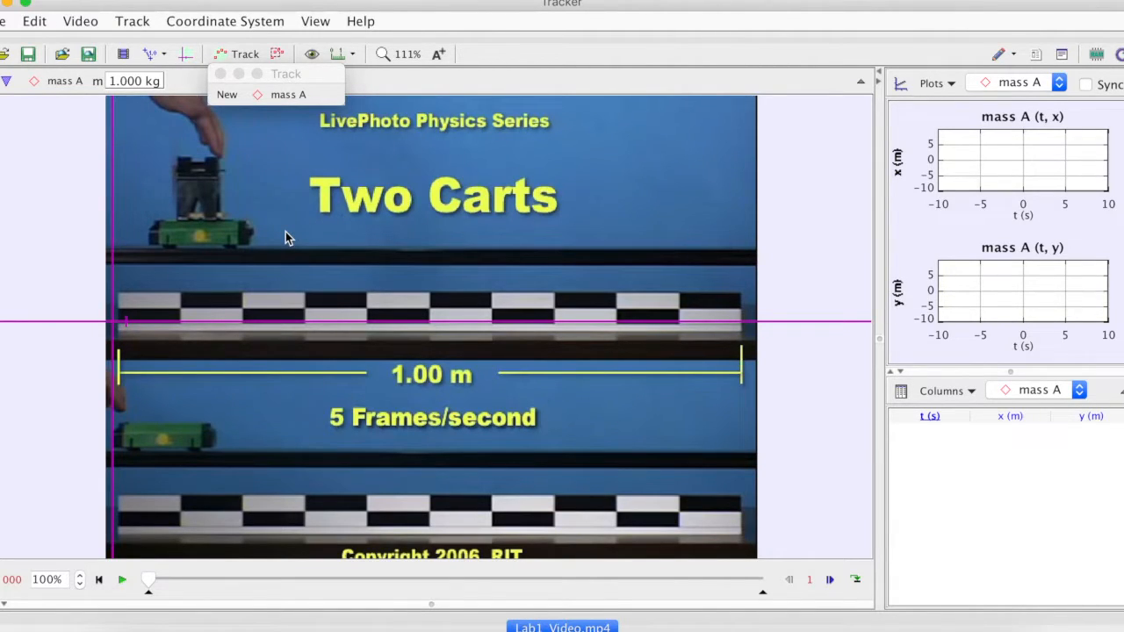
Mark five trial positions for mass A at scattered points in consecutive frames, starting from the first frame
{"action": "left_click", "coordinate": [208, 429], "text": "shift"}
{"action": "left_click", "coordinate": [276, 275], "text": "shift"}
{"action": "left_click", "coordinate": [451, 283], "text": "shift"}
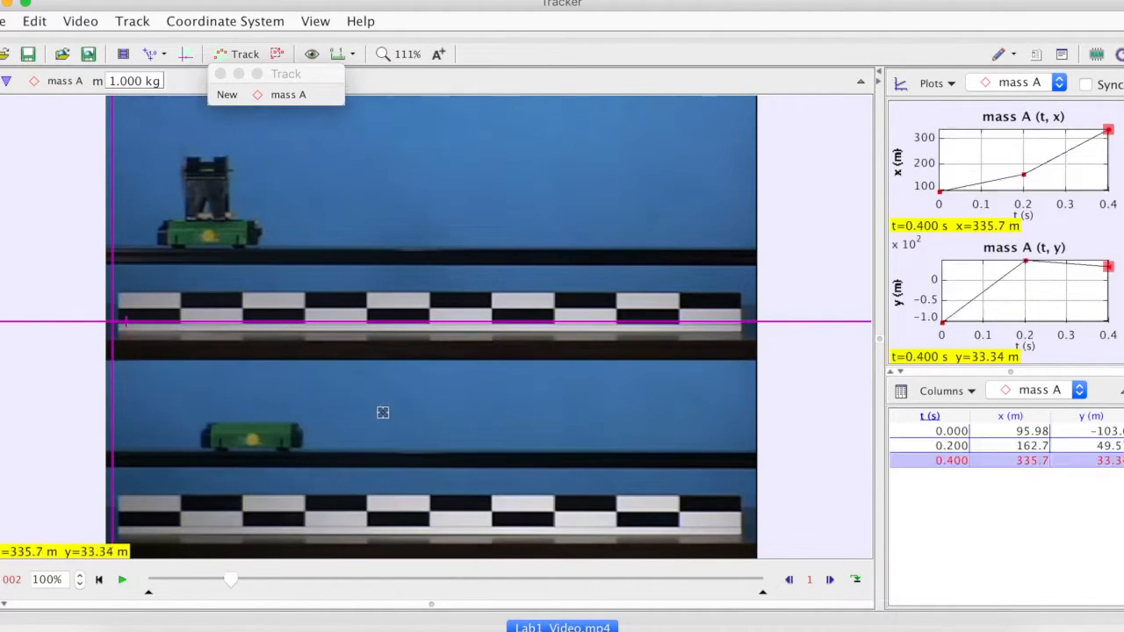
{"action": "left_click", "coordinate": [382, 413], "text": "shift"}
{"action": "left_click", "coordinate": [267, 297], "text": "shift"}
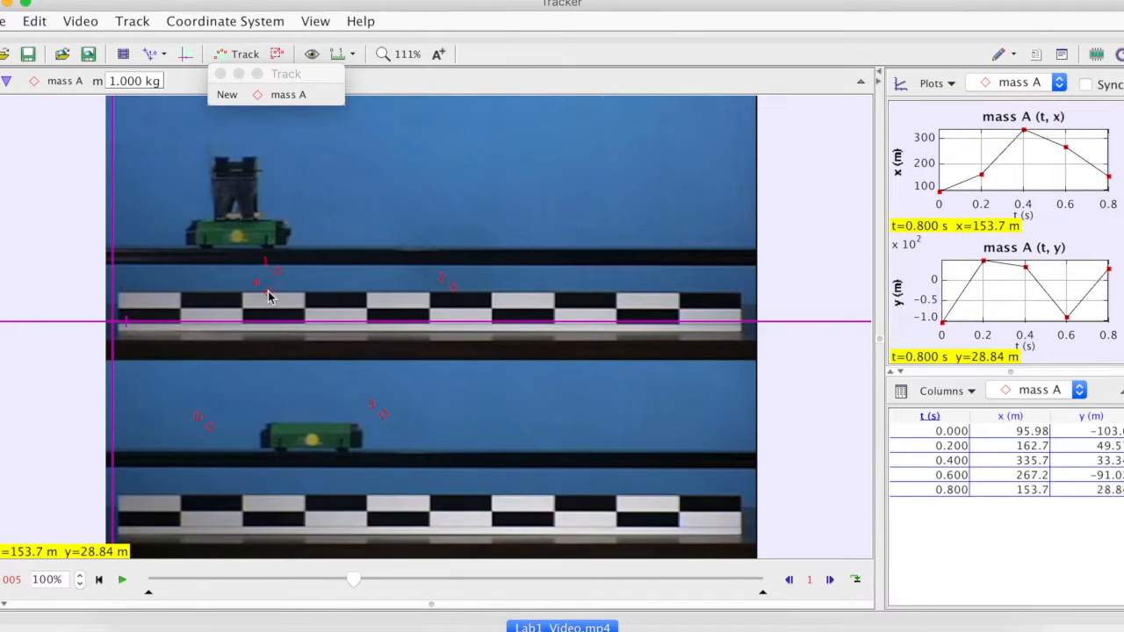
Clear the trial positions from mass A and return the video to its first frame
{"action": "left_click", "coordinate": [284, 95]}
{"action": "left_click", "coordinate": [331, 408]}
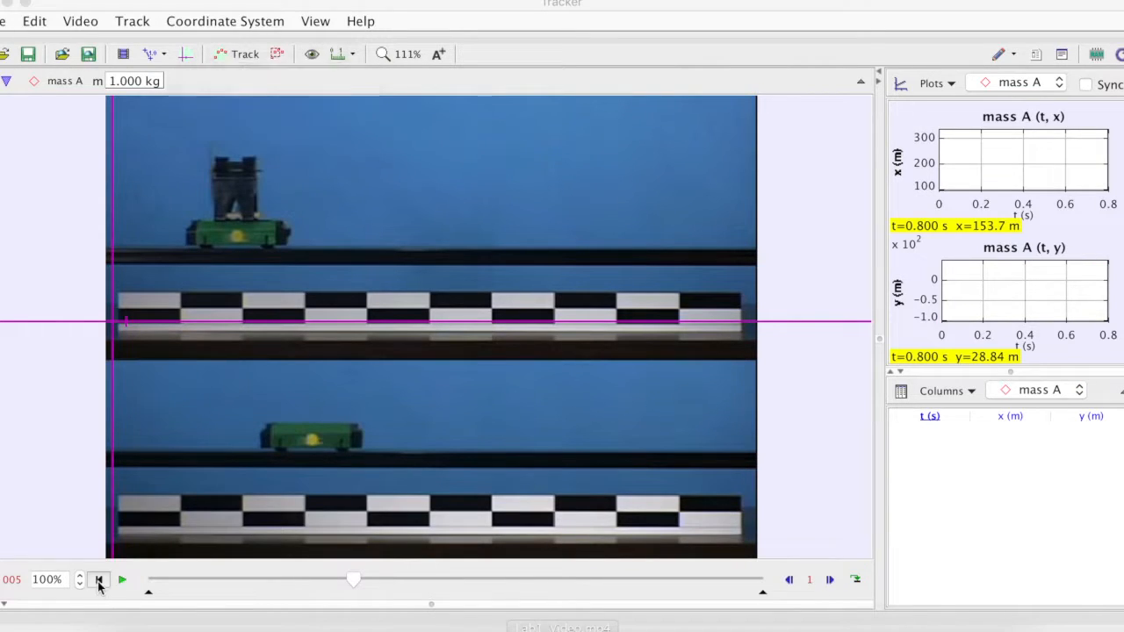
{"action": "left_click", "coordinate": [99, 580]}
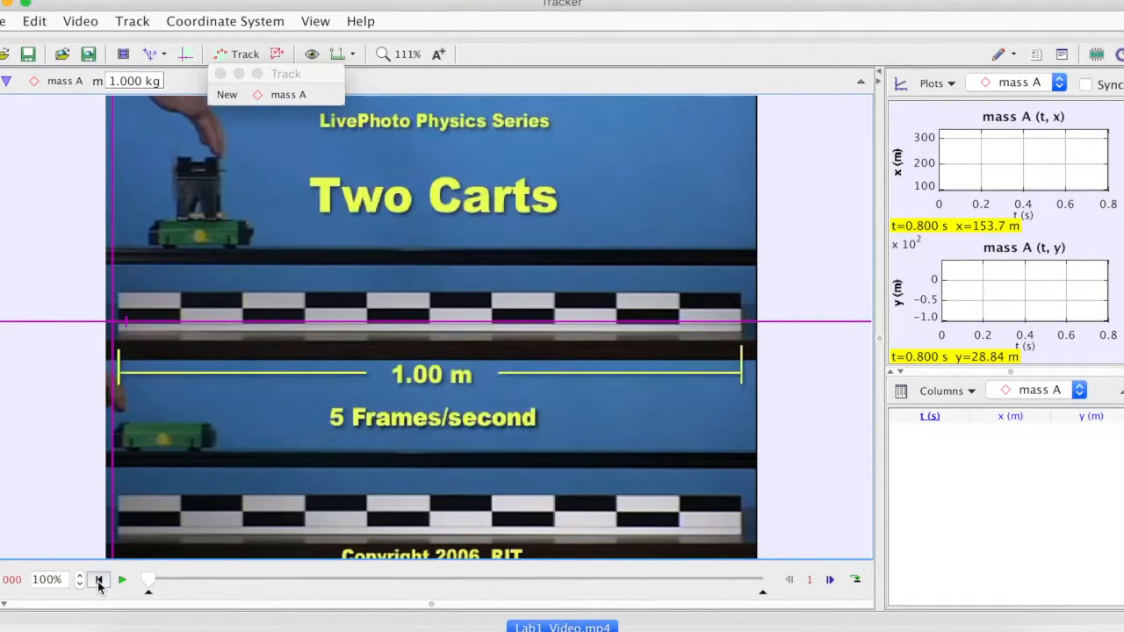
Mark the lower cart's position for mass A at its yellow dot in successive frames, starting from the first frame
{"action": "left_click", "coordinate": [161, 441], "text": "shift"}
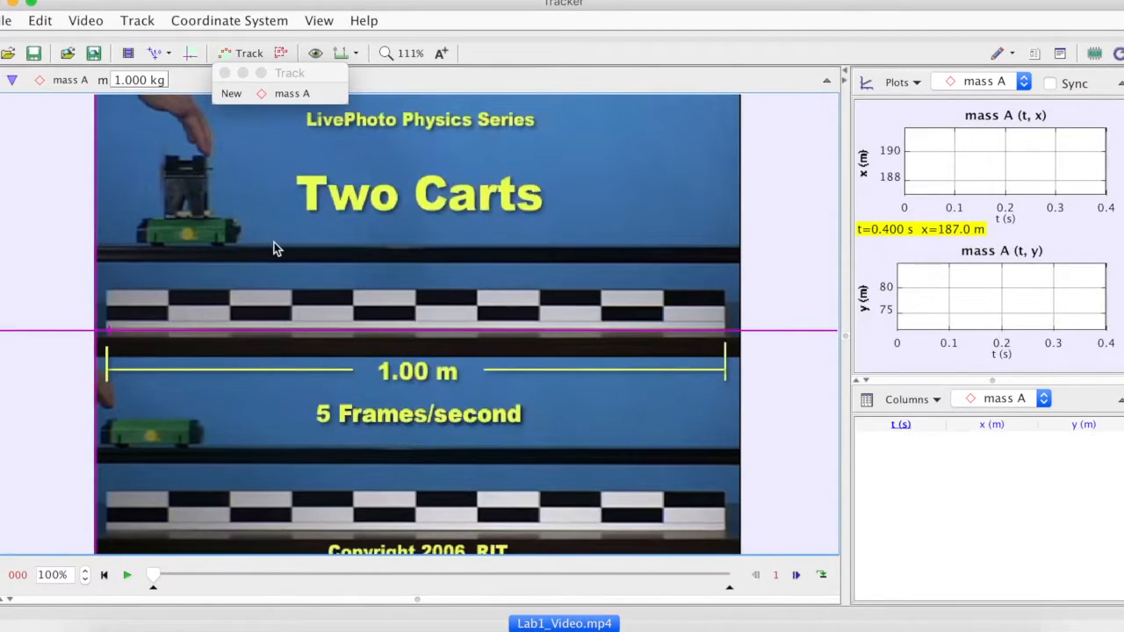
{"action": "left_click", "coordinate": [149, 436], "text": "shift"}
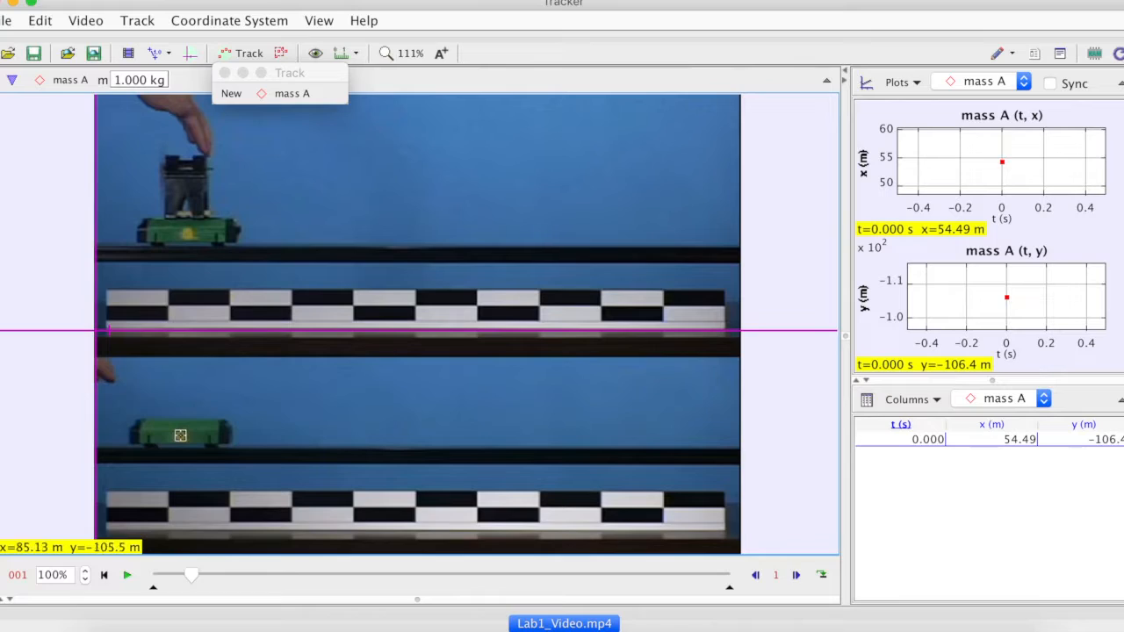
{"action": "left_click", "coordinate": [180, 435], "text": "shift"}
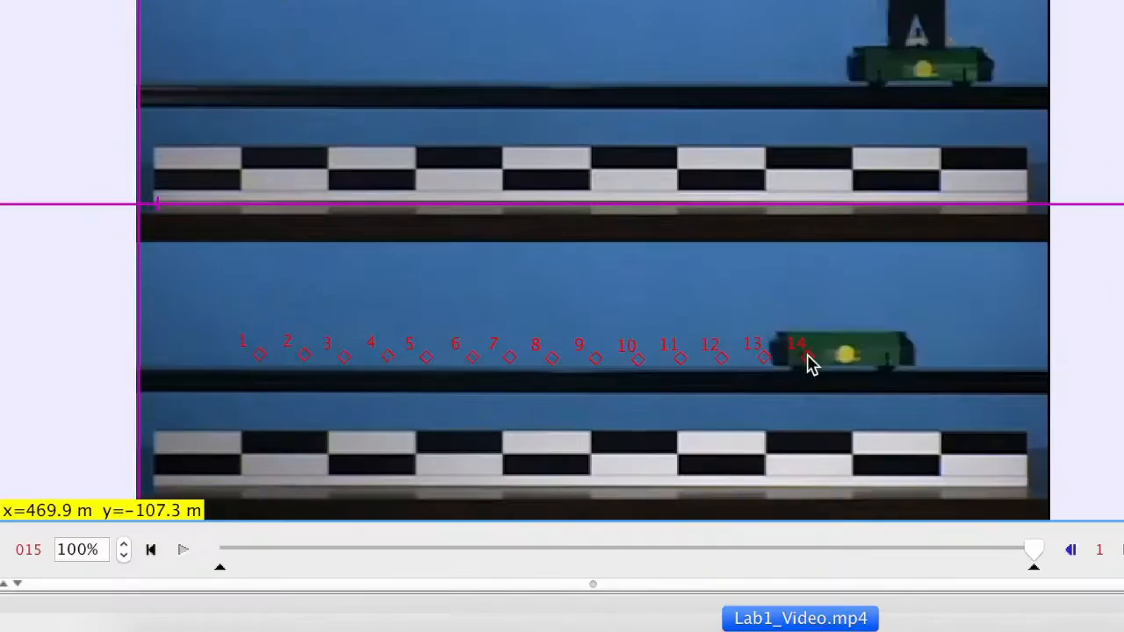
{"action": "left_click", "coordinate": [809, 360]}
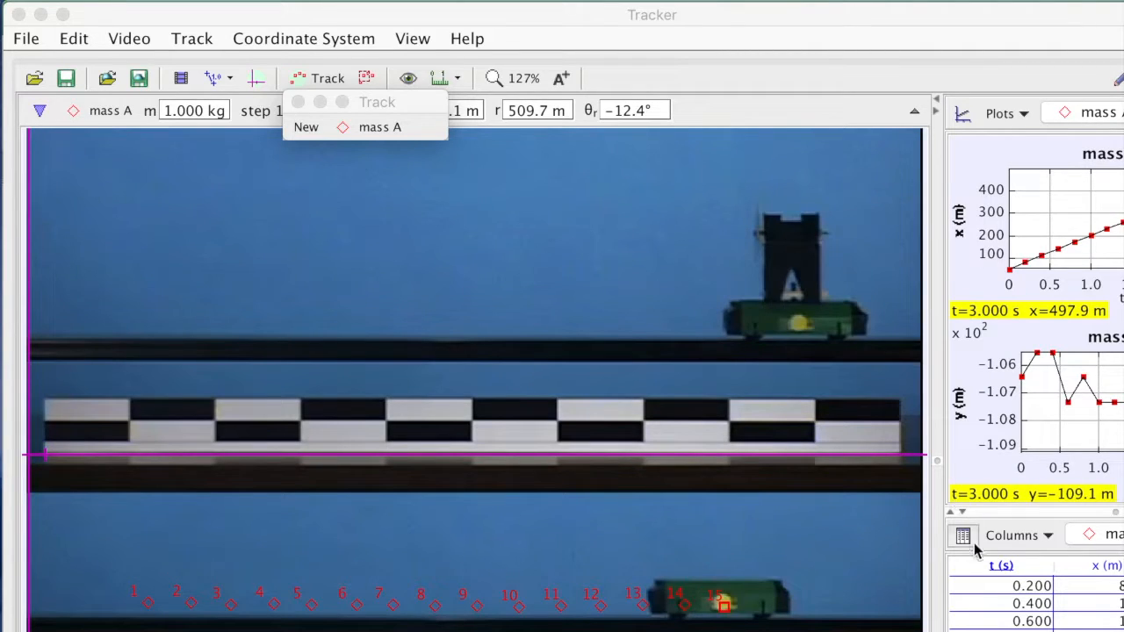
Select and copy all time values in mass A's data table, starting at 0.000 s
{"action": "left_click", "coordinate": [991, 586]}
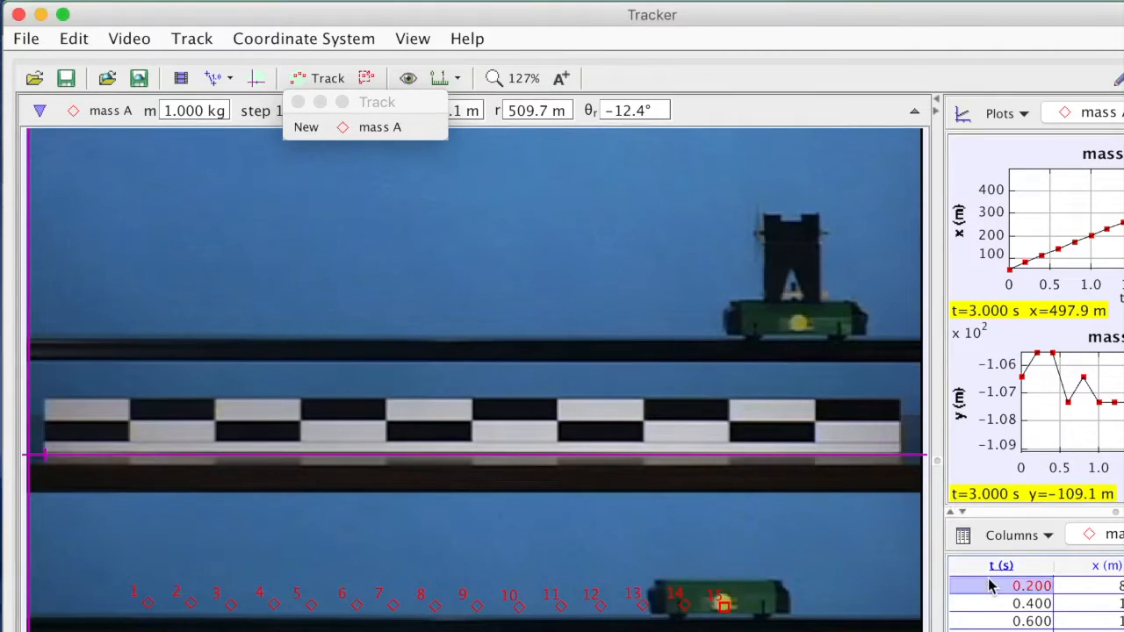
{"action": "scroll", "coordinate": [989, 579], "scroll_direction": "up", "scroll_amount": 1}
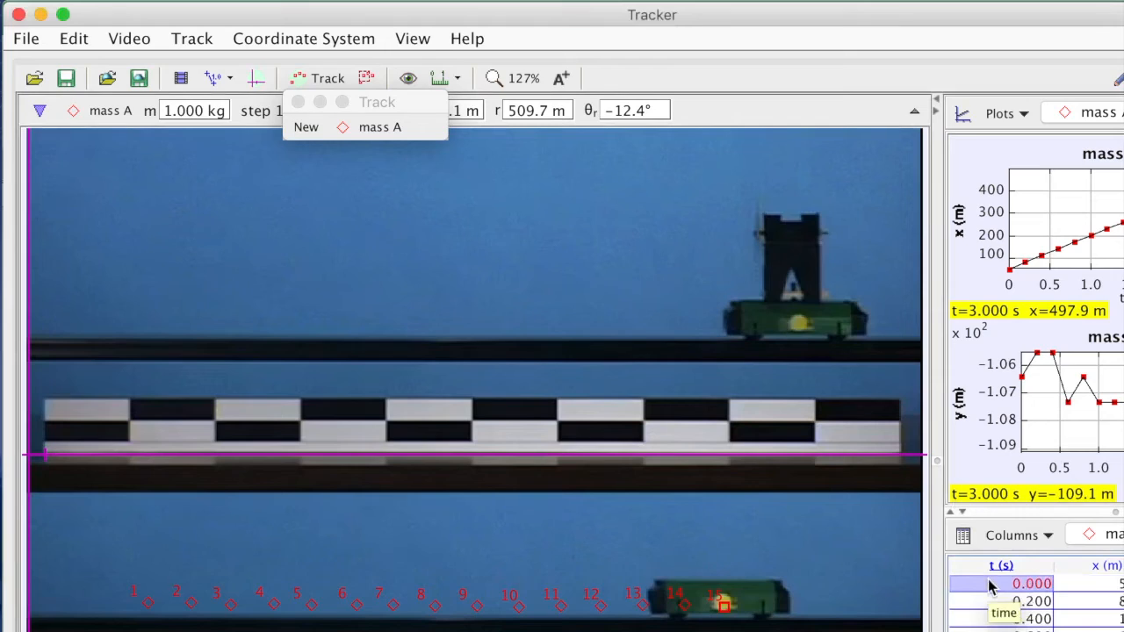
{"action": "double_click", "coordinate": [989, 579]}
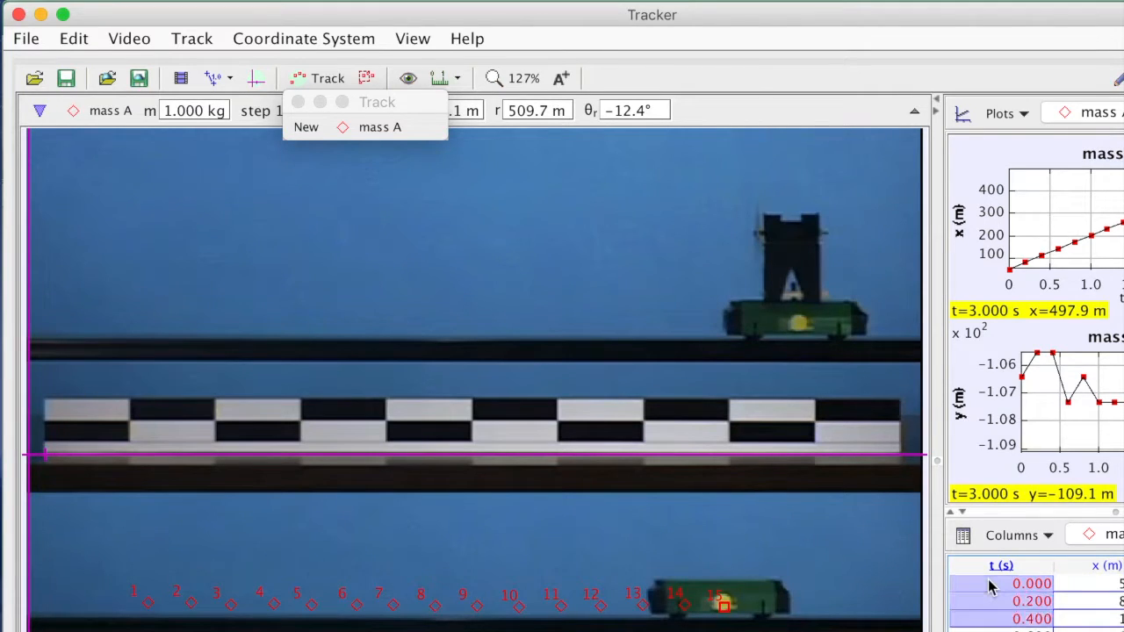
{"action": "scroll", "coordinate": [989, 586], "scroll_direction": "down", "scroll_amount": 2}
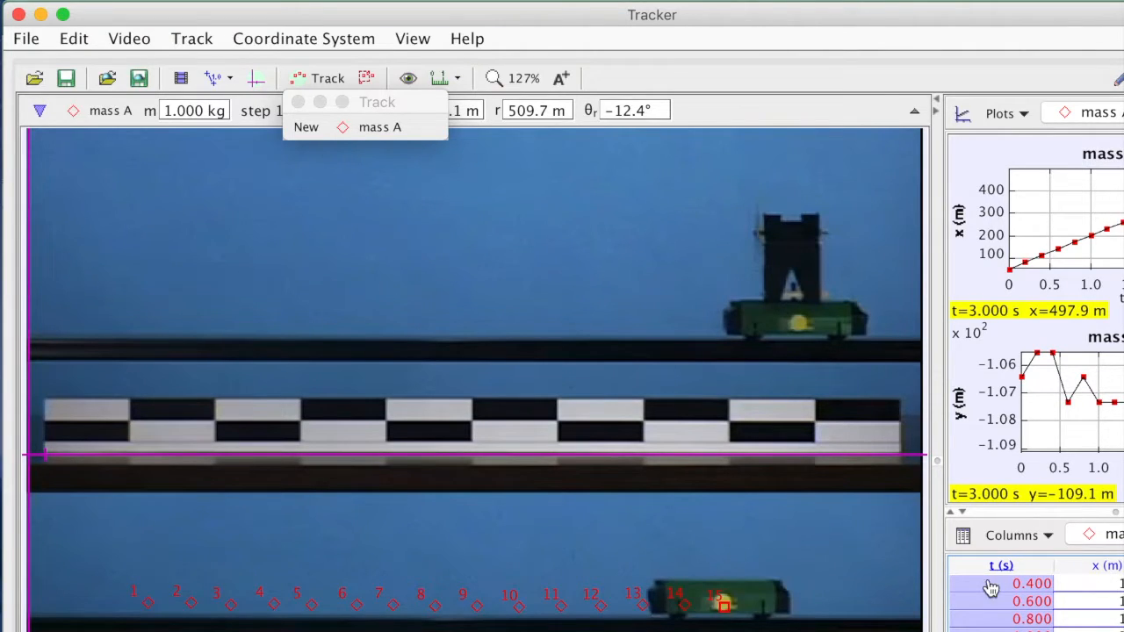
Switch to Excel and paste the copied time data into the empty workbook starting at cell A1
{"action": "key", "text": "super+Tab"}
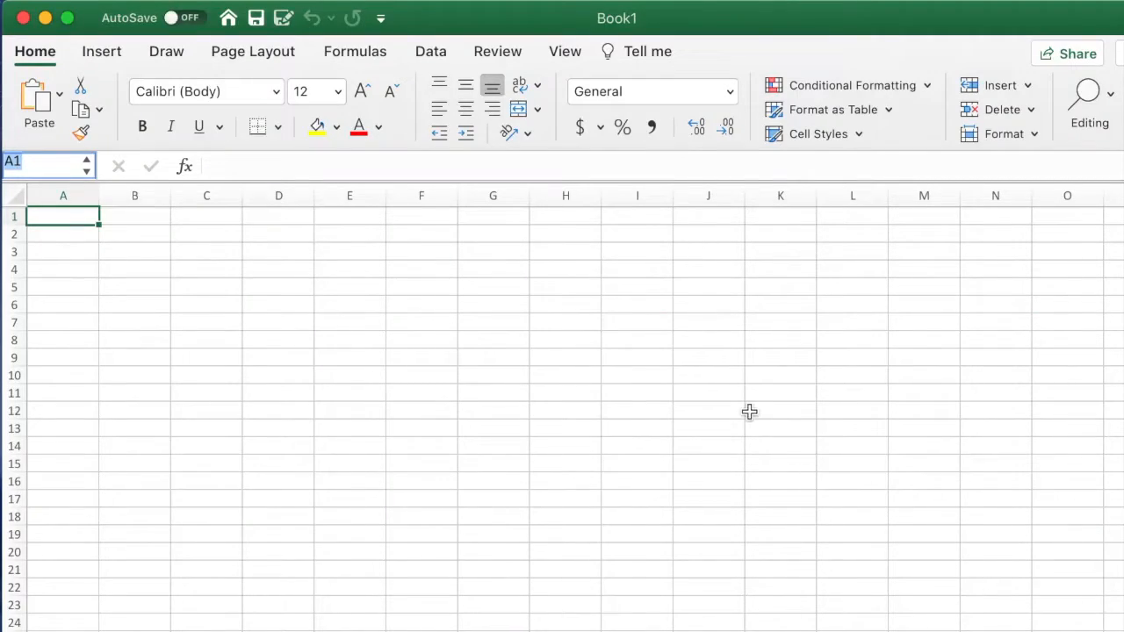
{"action": "type", "text": "5.000000E0"}
{"action": "right_click", "coordinate": [61, 219]}
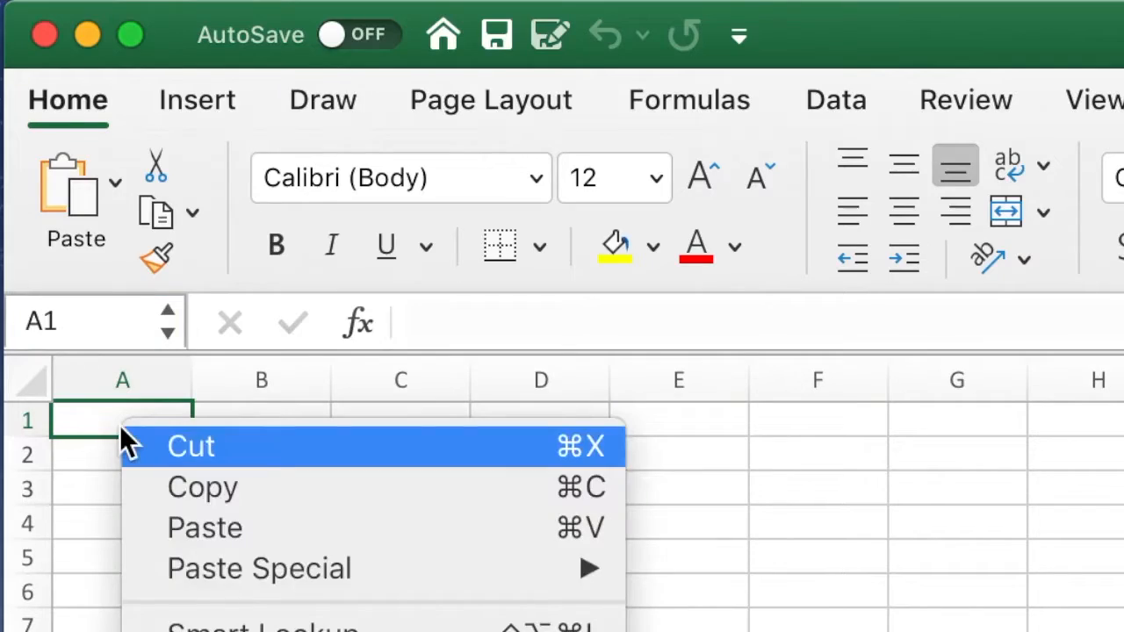
{"action": "key", "text": "Escape"}
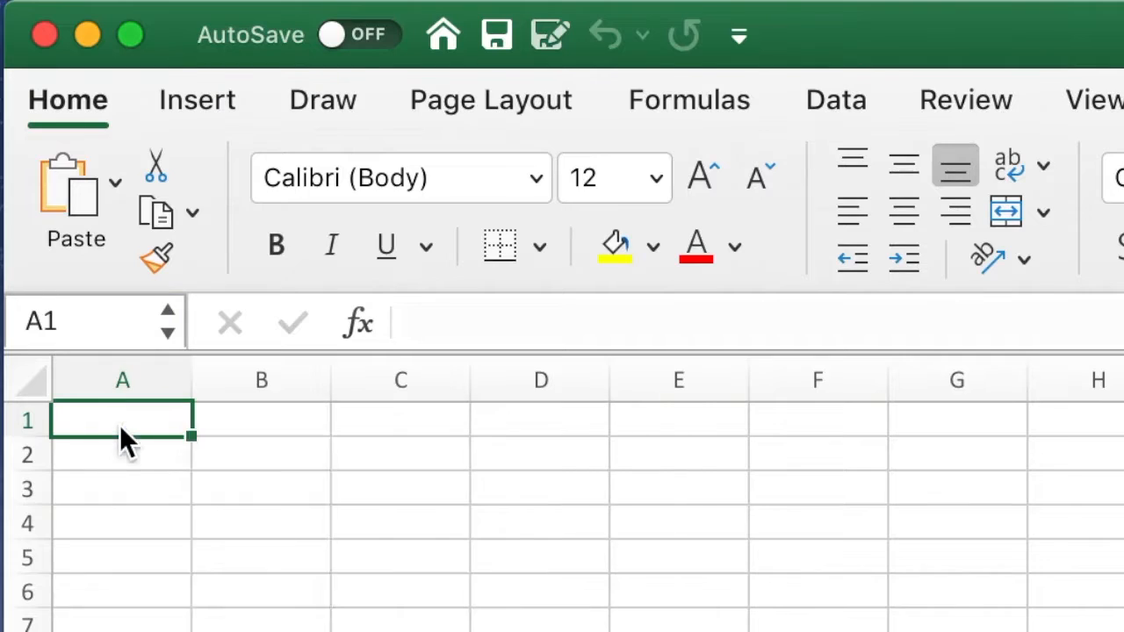
{"action": "key", "text": "super+v"}
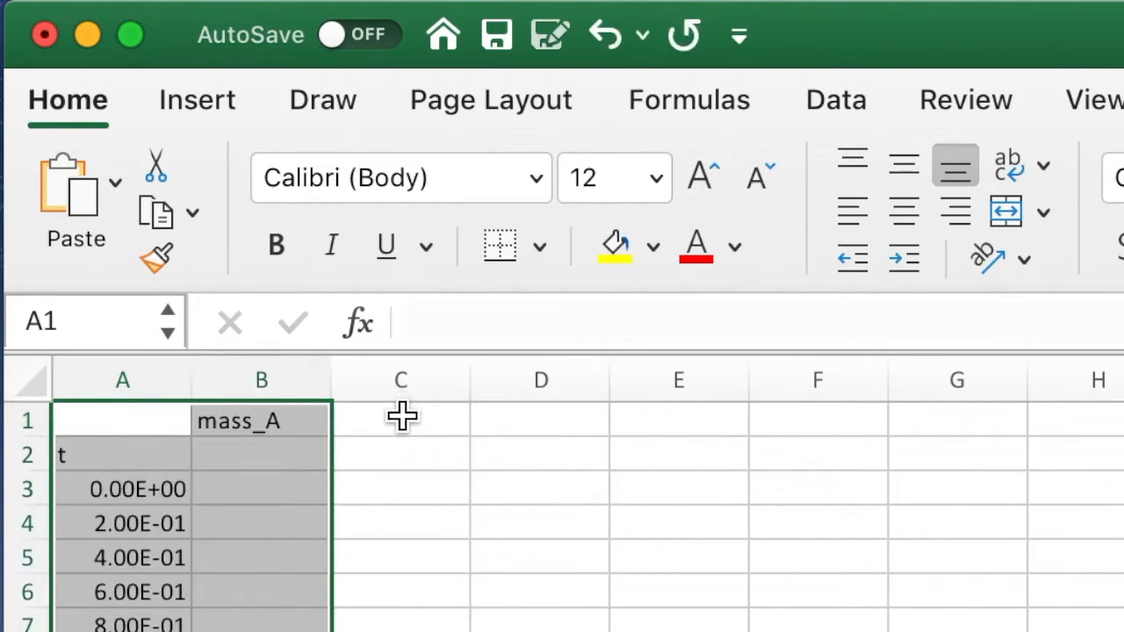
Choose cell C1 as the paste target, and copy all x values from mass A's data table in Tracker
{"action": "left_click", "coordinate": [401, 416]}
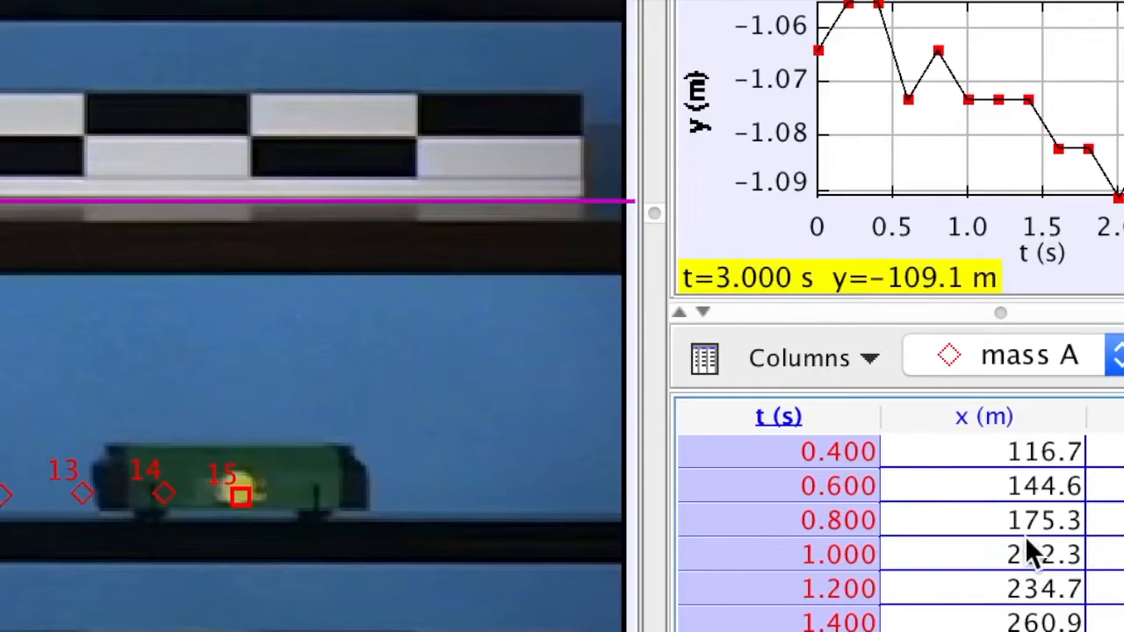
{"action": "left_click", "coordinate": [995, 524]}
{"action": "key", "text": "Up"}
{"action": "key", "text": "Up"}
{"action": "key", "text": "Up"}
{"action": "key", "text": "Up"}
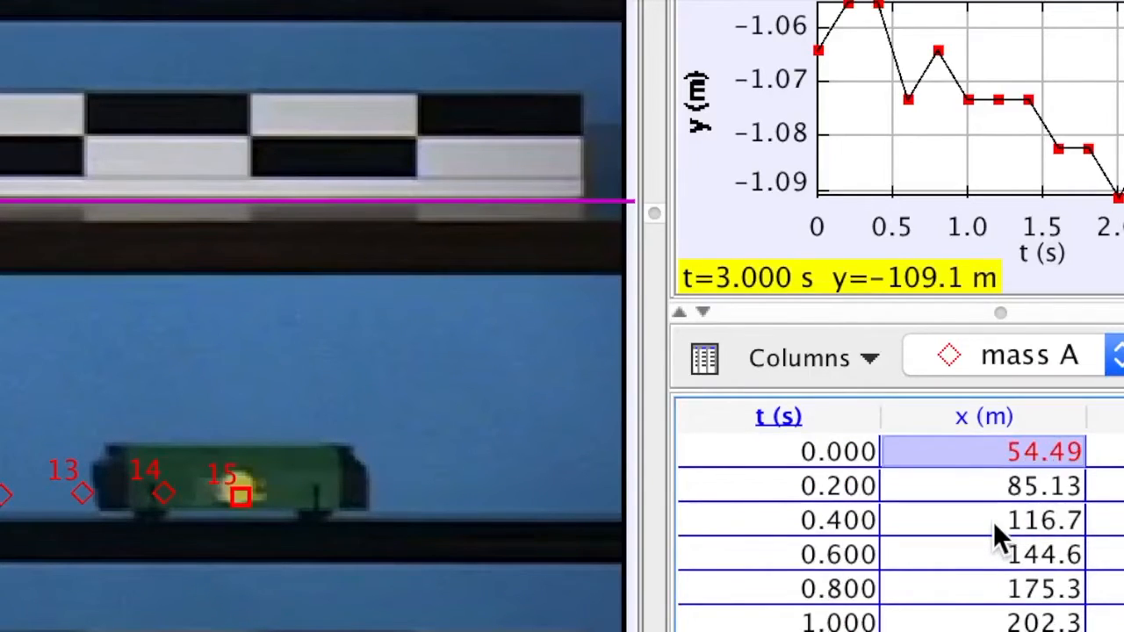
{"action": "key", "text": "shift+Down"}
{"action": "key", "text": "shift+Down"}
{"action": "key", "text": "shift+Down"}
{"action": "key", "text": "shift+Down"}
{"action": "key", "text": "shift+Down"}
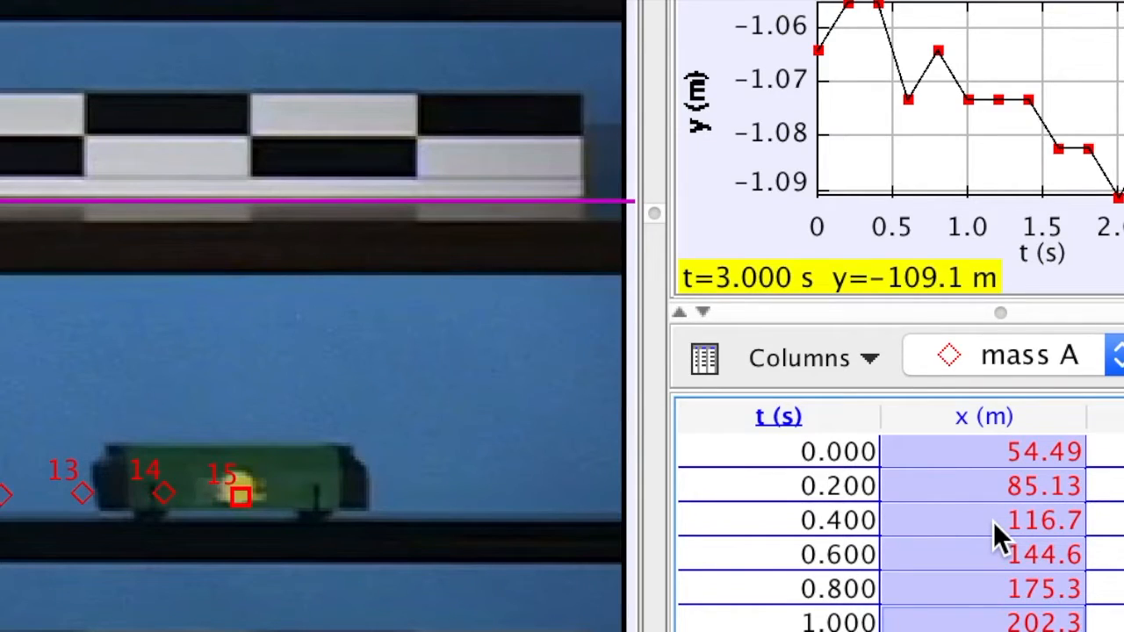
{"action": "key", "text": "shift+Down"}
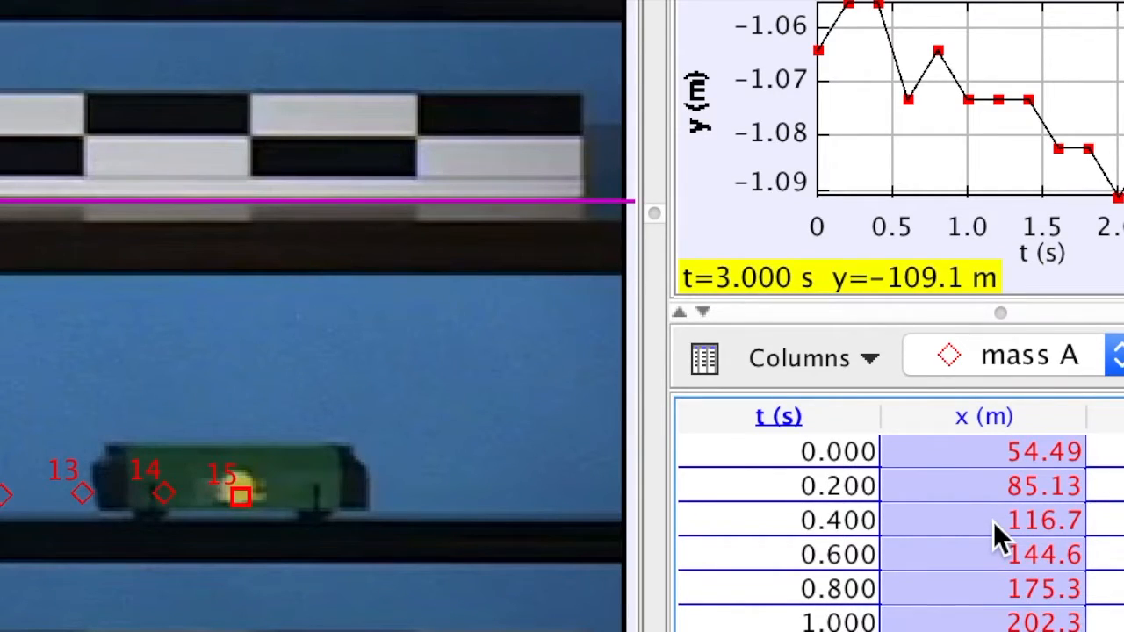
{"action": "scroll", "coordinate": [993, 522], "scroll_direction": "down", "scroll_amount": 2}
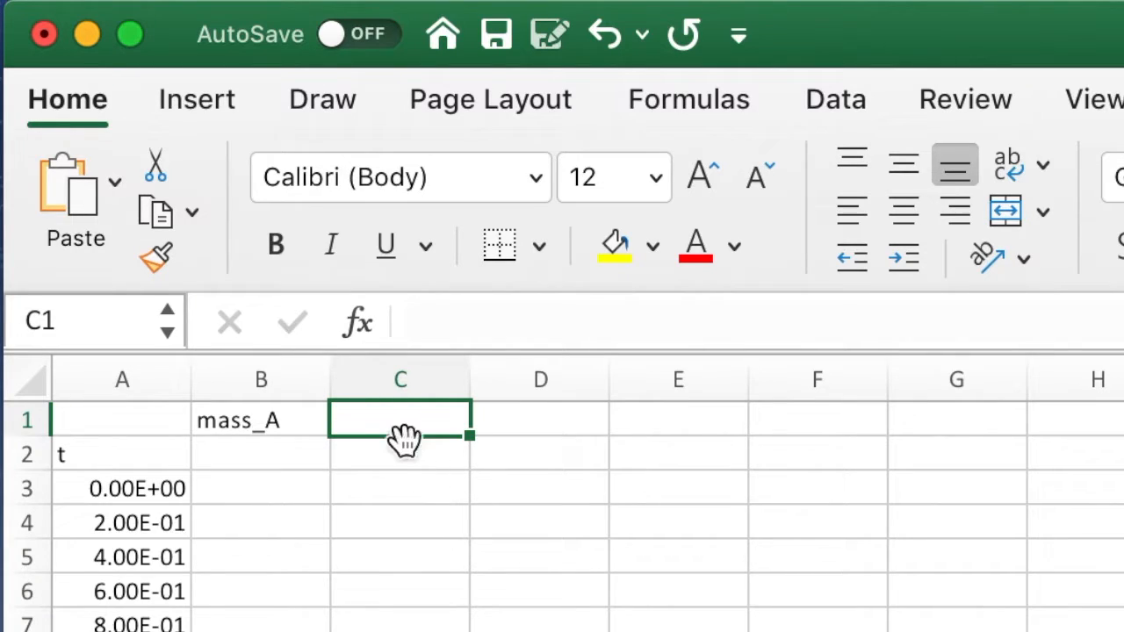
Paste the x data into the worksheet at C1 and delete the empty column B between the time and x data
{"action": "key", "text": "super+v"}
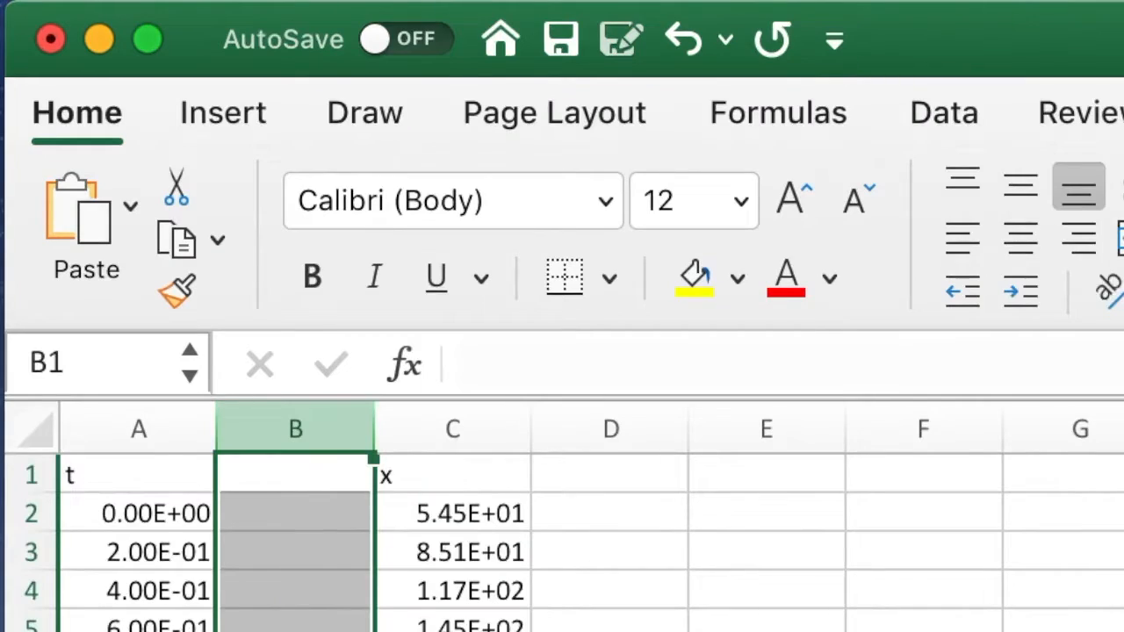
{"action": "key", "text": "super+minus"}
{"action": "left_click", "coordinate": [489, 555]}
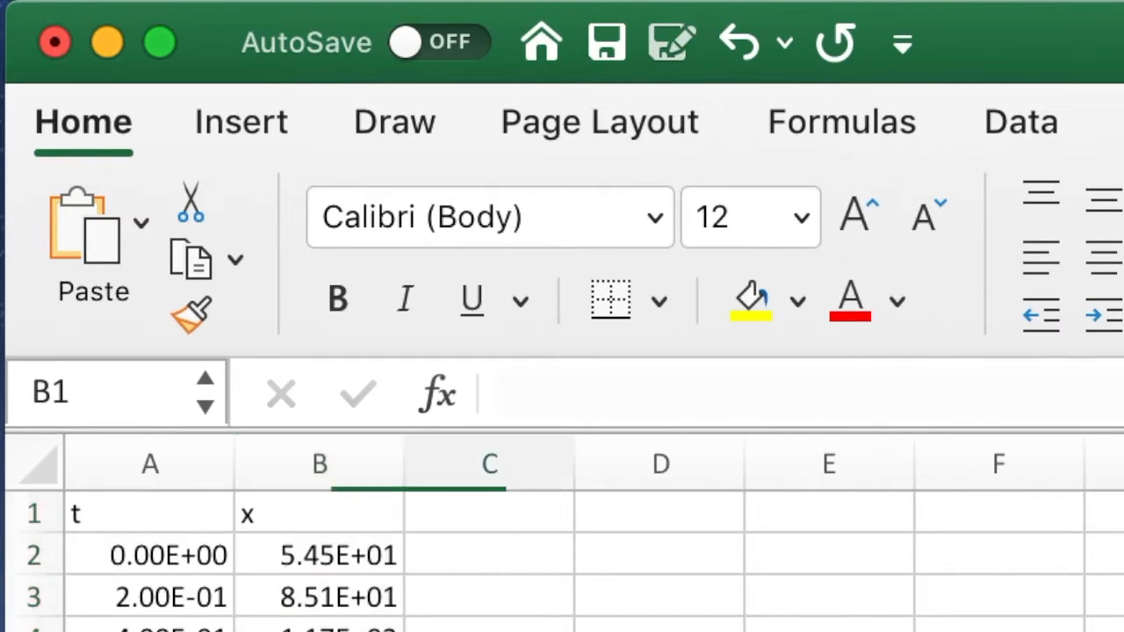
Add units to the headers in A1 and B1 so they read "t s" and "x px", and enter "x m" in C1
{"action": "left_click", "coordinate": [187, 513]}
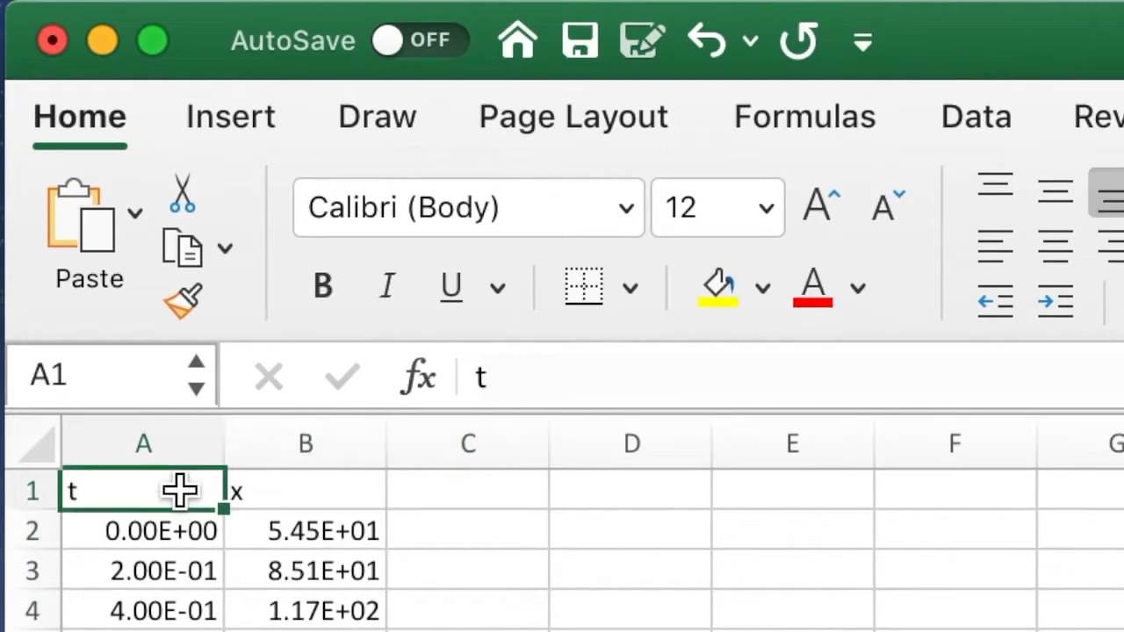
{"action": "double_click", "coordinate": [180, 492]}
{"action": "type", "text": "s"}
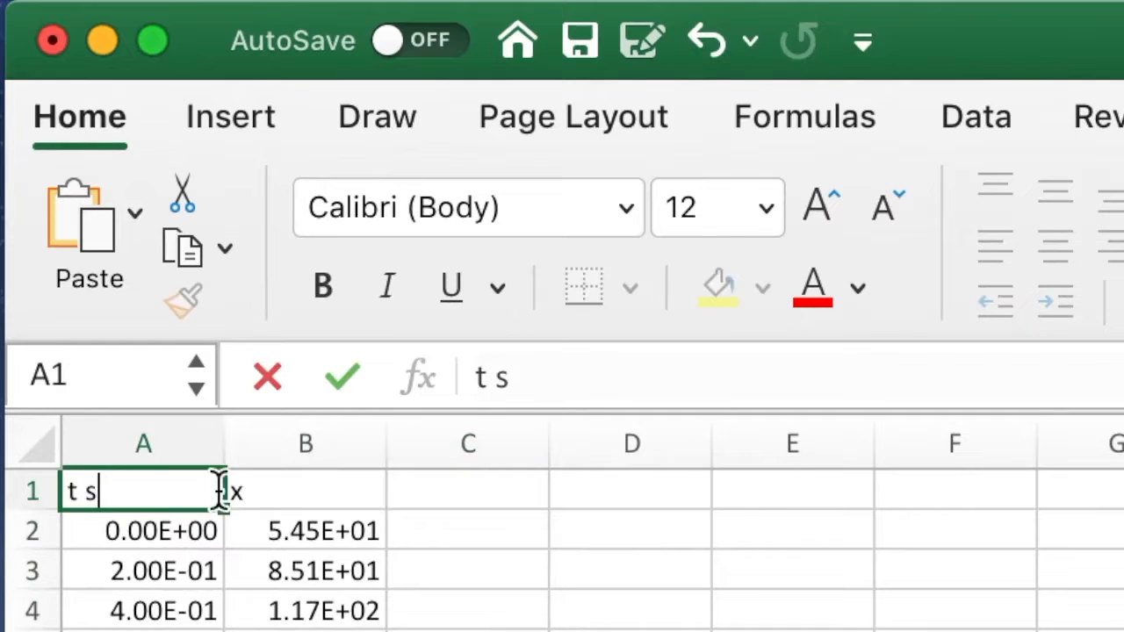
{"action": "double_click", "coordinate": [348, 489]}
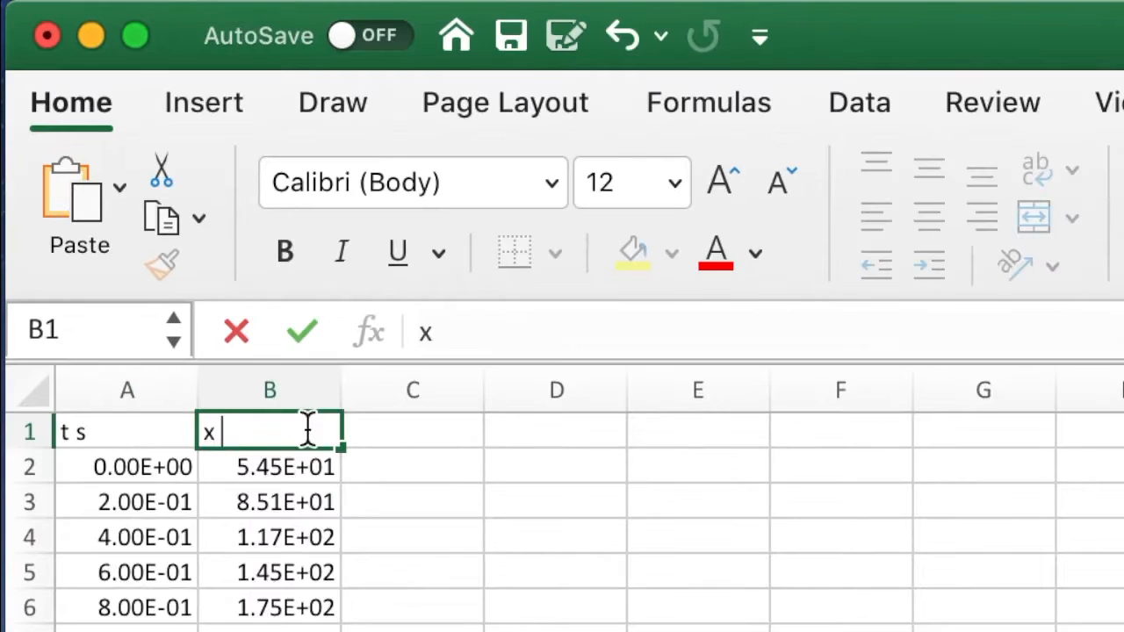
{"action": "type", "text": "px"}
{"action": "key", "text": "Tab"}
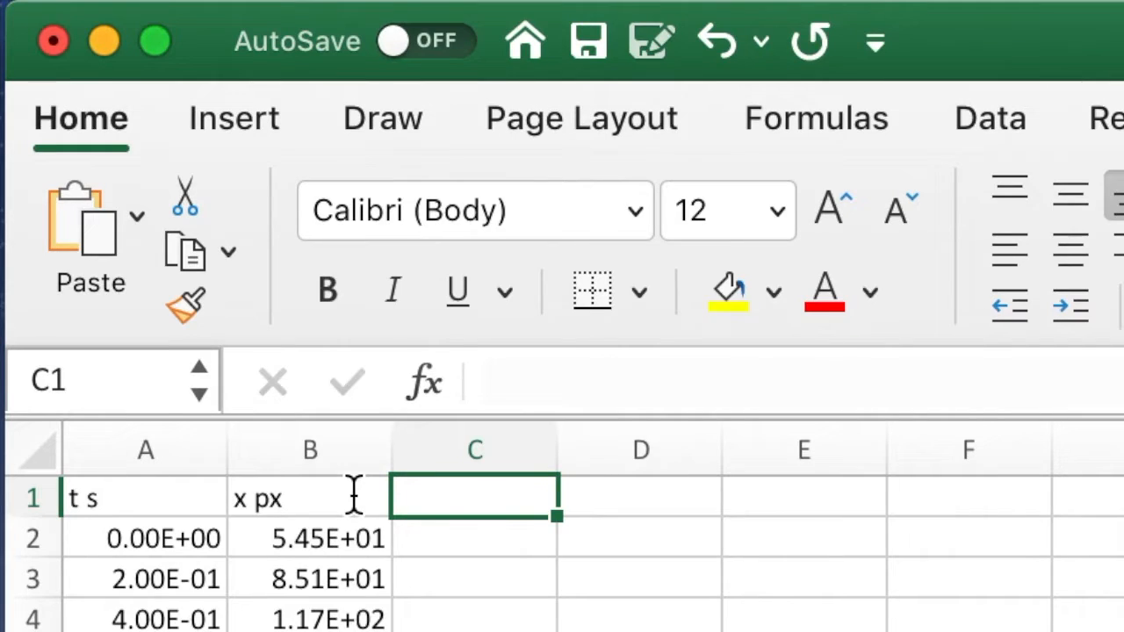
{"action": "type", "text": "x m"}
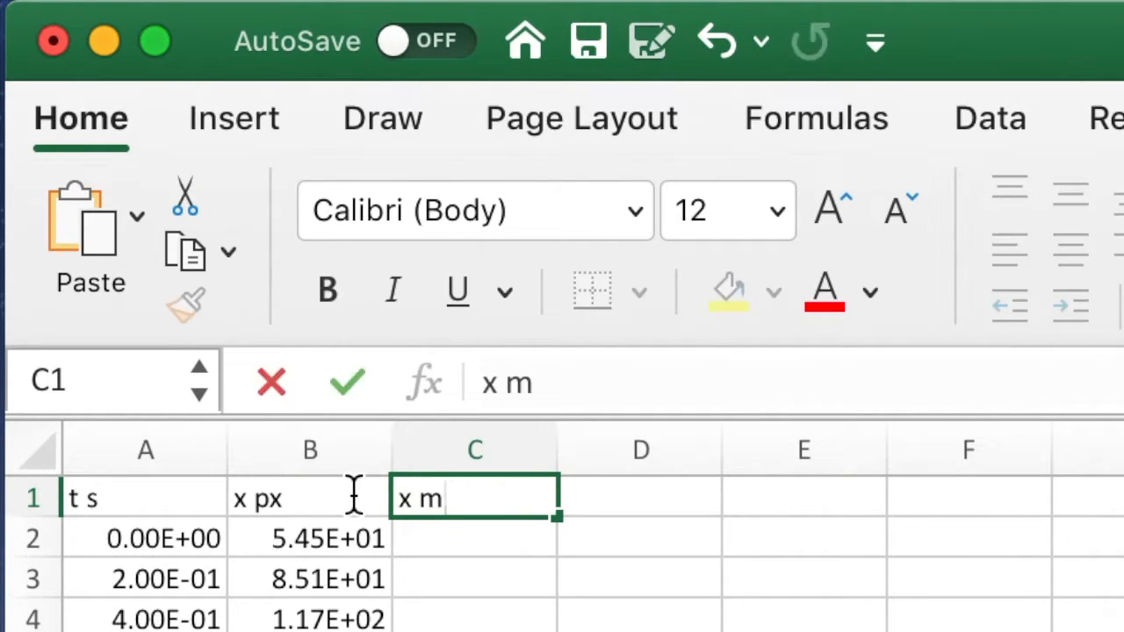
{"action": "key", "text": "Return"}
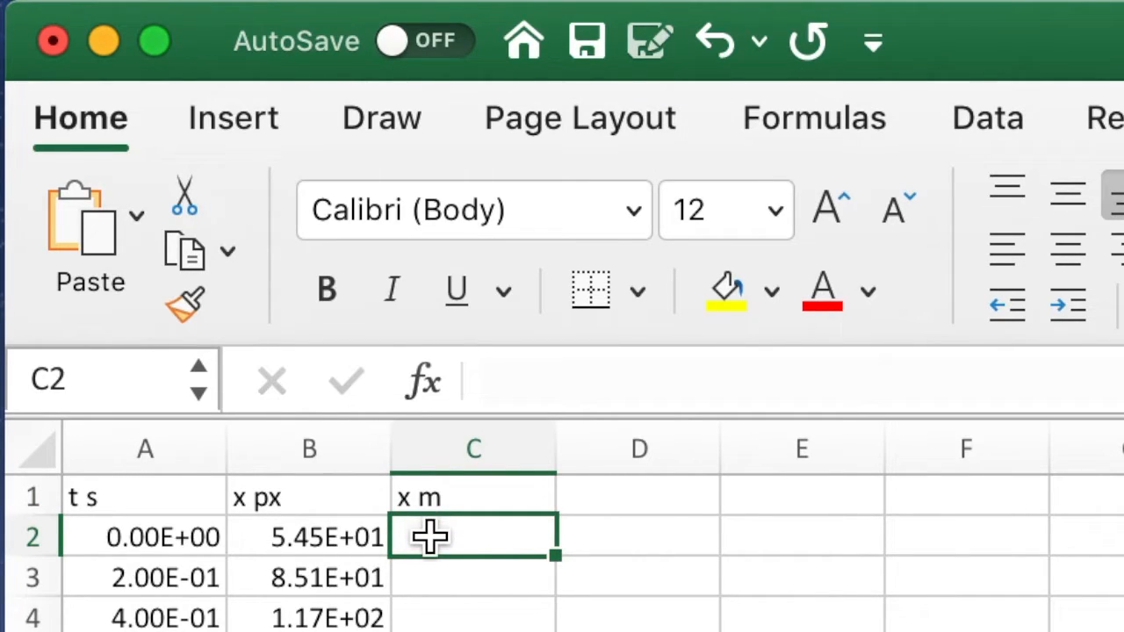
Enter a formula in C2 that divides the pixel position in B2 by the scale factor to convert it to metres
{"action": "type", "text": "="}
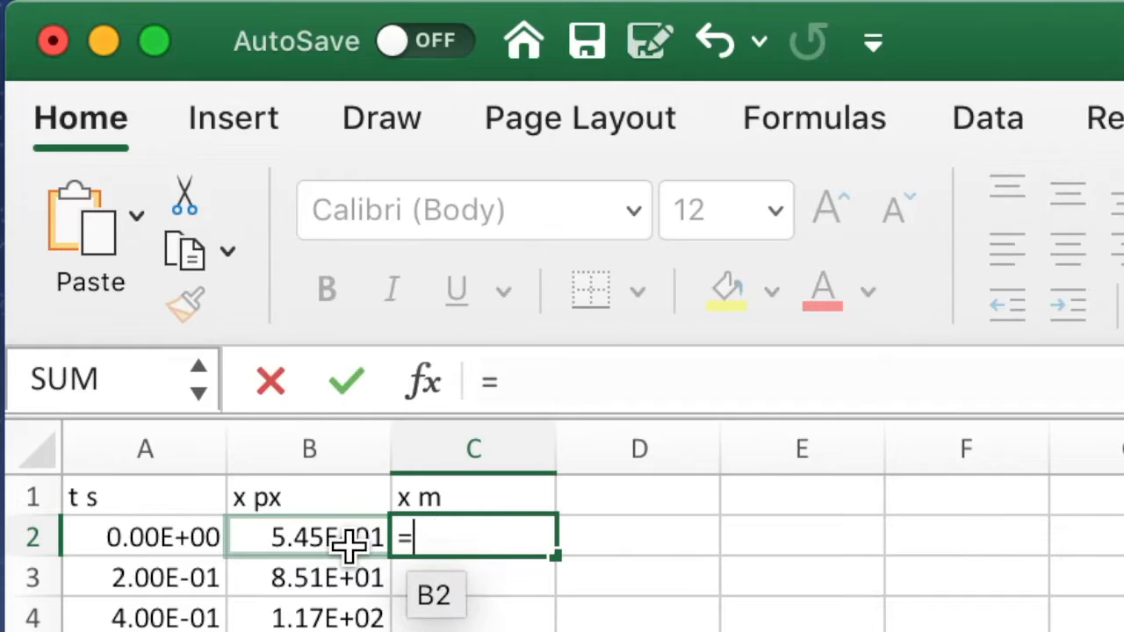
{"action": "left_click", "coordinate": [350, 547]}
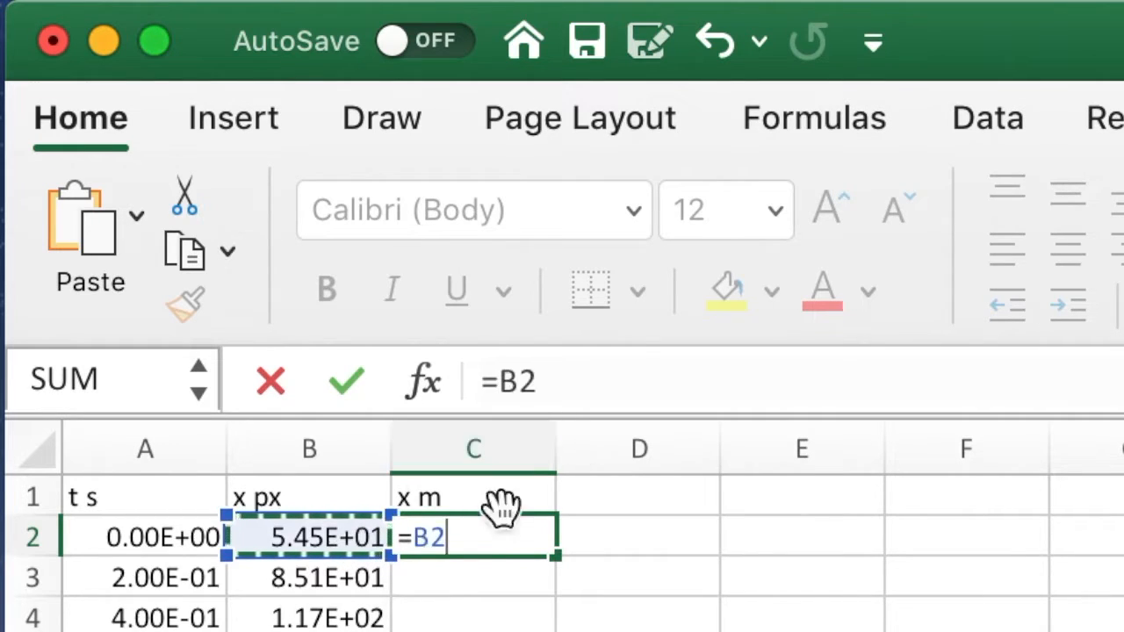
{"action": "type", "text": "/"}
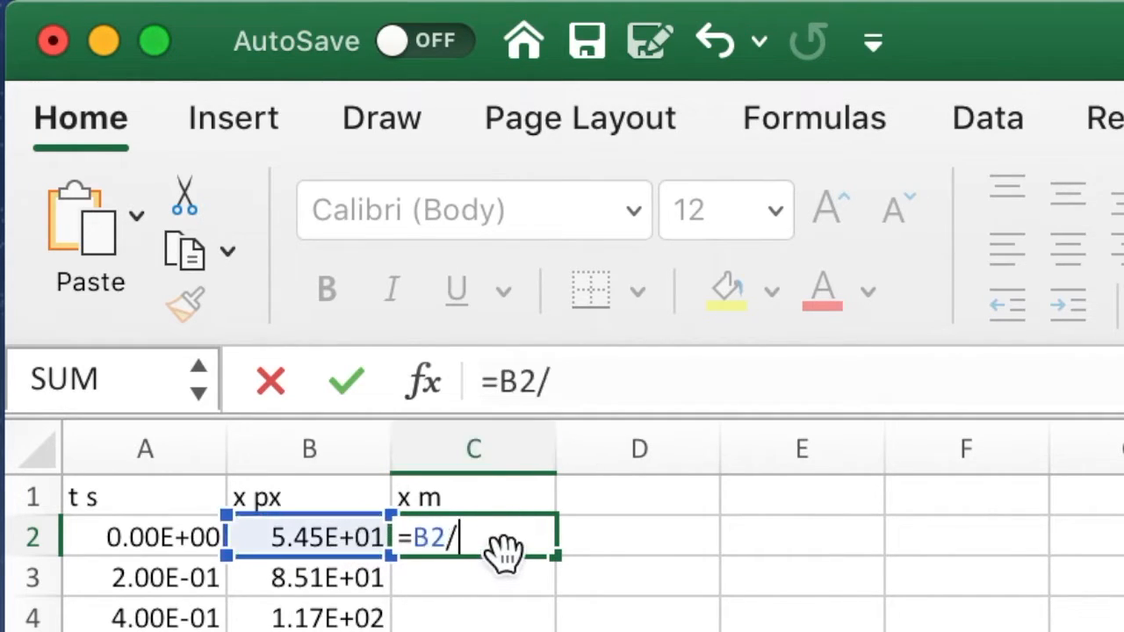
{"action": "key", "text": "Return"}
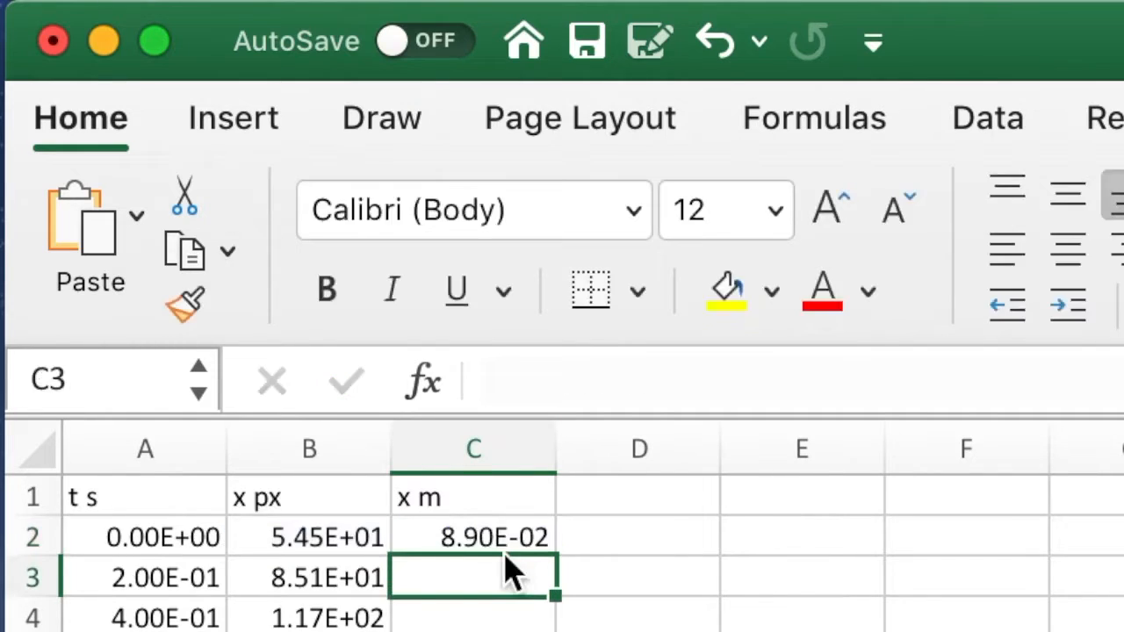
Fill the conversion formula from C2 down the x m column for the remaining data rows
{"action": "left_click", "coordinate": [475, 540]}
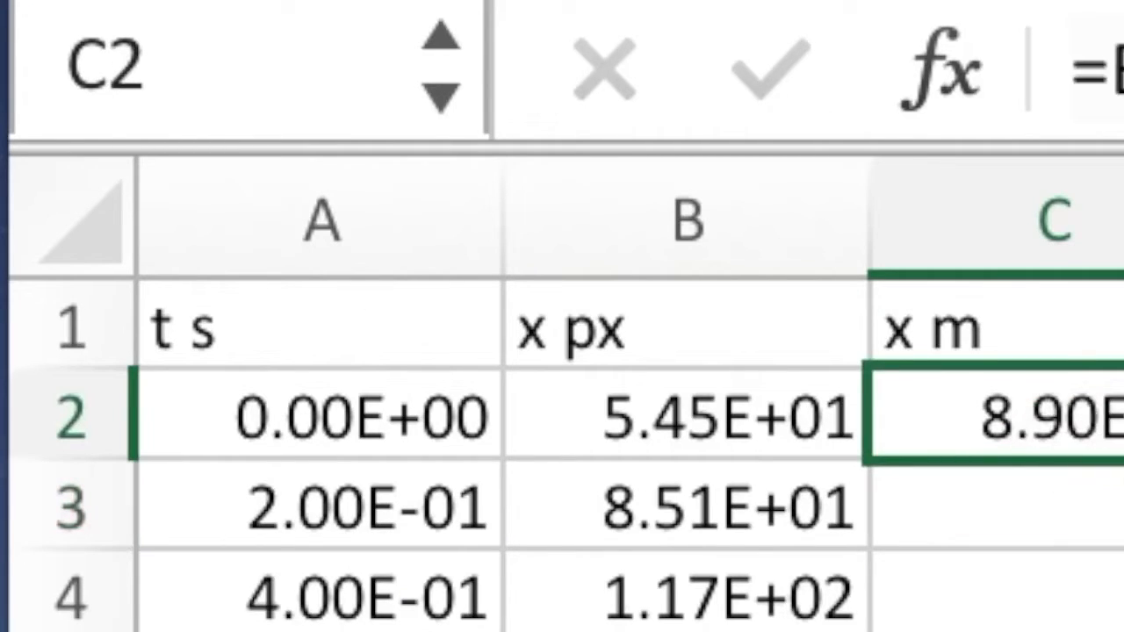
{"action": "left_click_drag", "start_coordinate": [1123, 460], "coordinate": [1123, 631]}
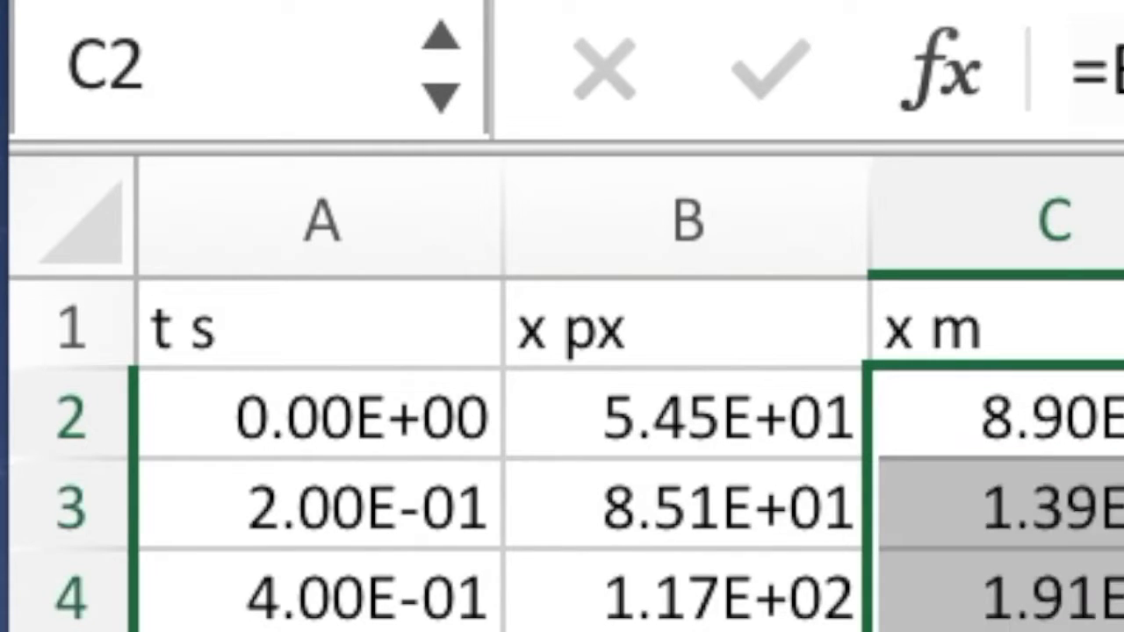
{"action": "left_click", "coordinate": [1053, 631]}
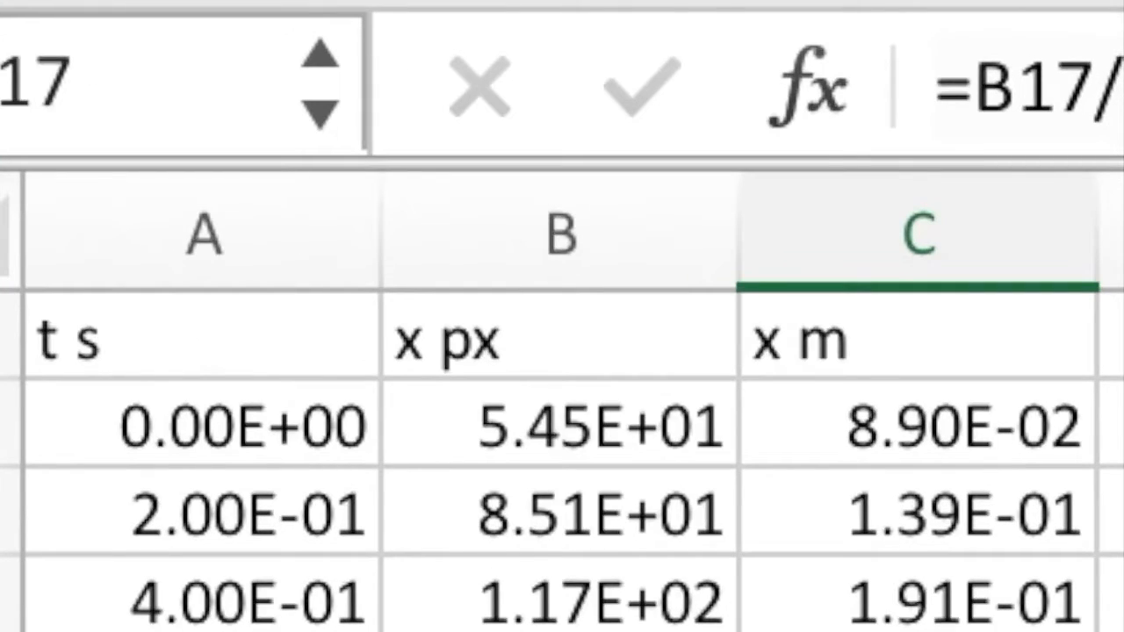
Select the time values in column A from A2 downward, without the header, and copy them
{"action": "left_click", "coordinate": [107, 439]}
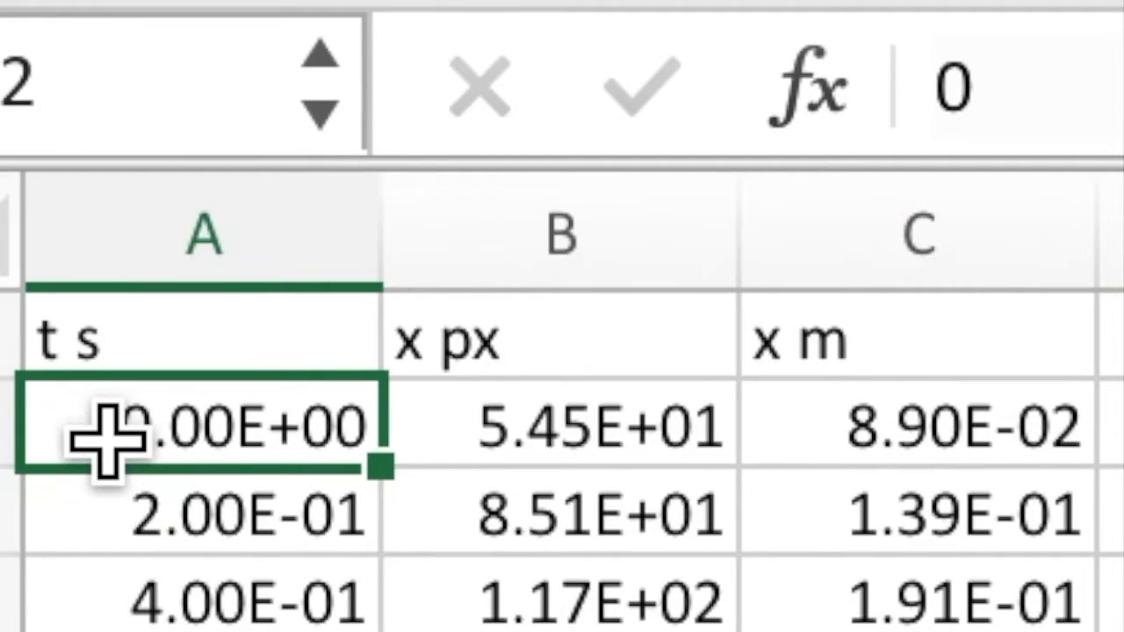
{"action": "key", "text": "shift+Down"}
{"action": "key", "text": "shift+Down"}
{"action": "key", "text": "shift+Down"}
{"action": "key", "text": "shift+Down"}
{"action": "key", "text": "shift+Down"}
{"action": "key", "text": "shift+Down"}
{"action": "key", "text": "shift+Down"}
{"action": "key", "text": "shift+Down"}
{"action": "key", "text": "shift+Down"}
{"action": "key", "text": "shift+Down"}
{"action": "key", "text": "shift+Down"}
{"action": "key", "text": "shift+Down"}
{"action": "key", "text": "shift+Down"}
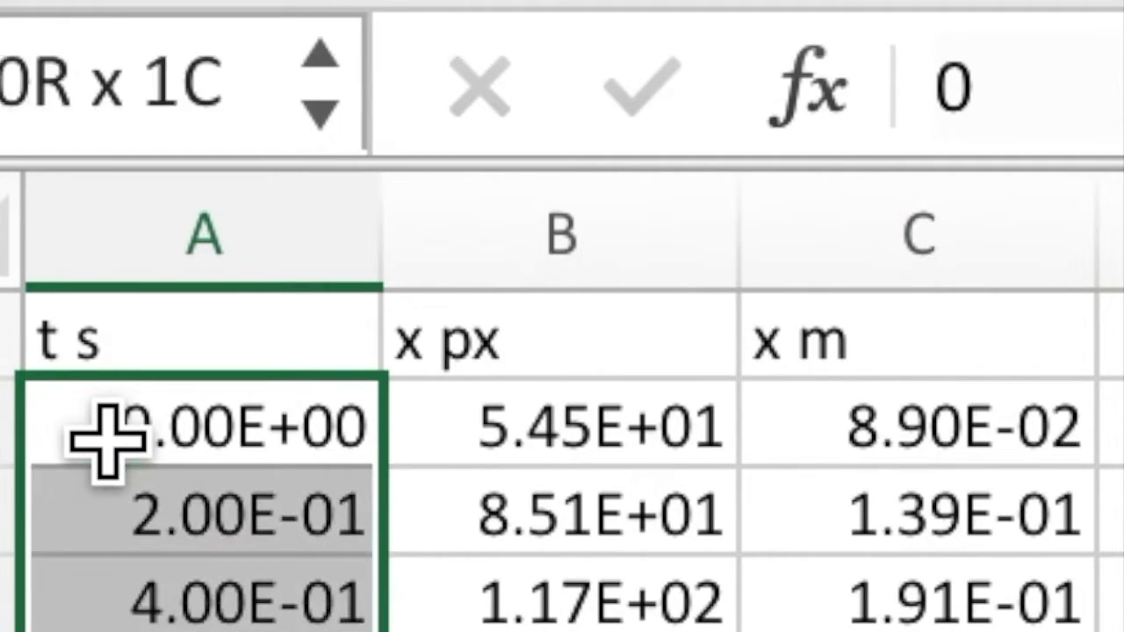
{"action": "key", "text": "shift+Down"}
{"action": "key", "text": "shift+Down"}
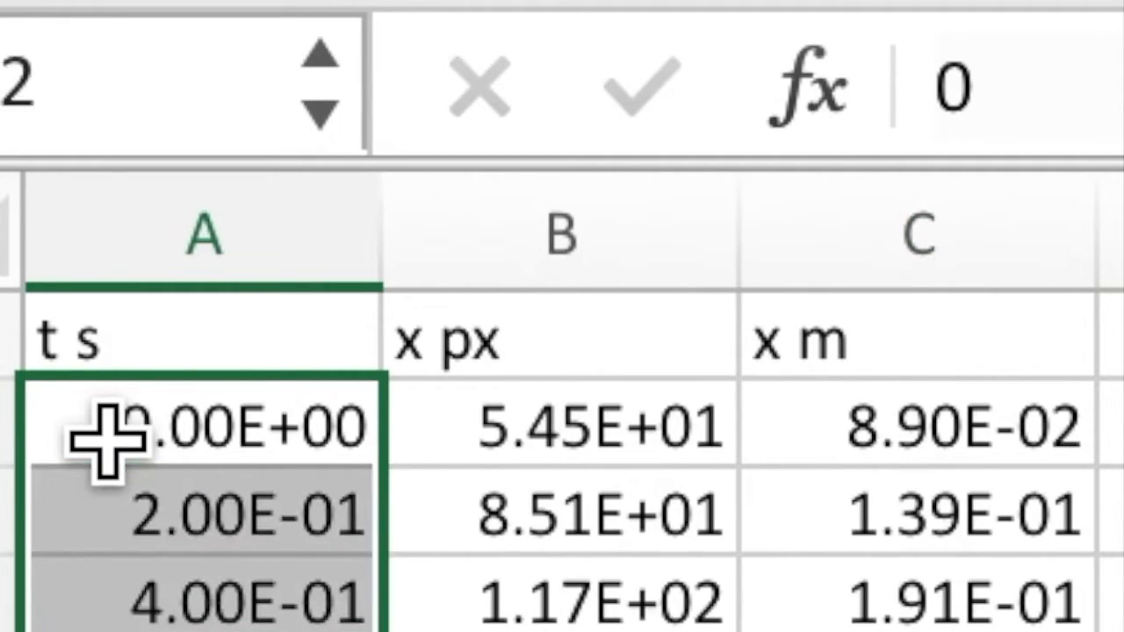
{"action": "key", "text": "super+c"}
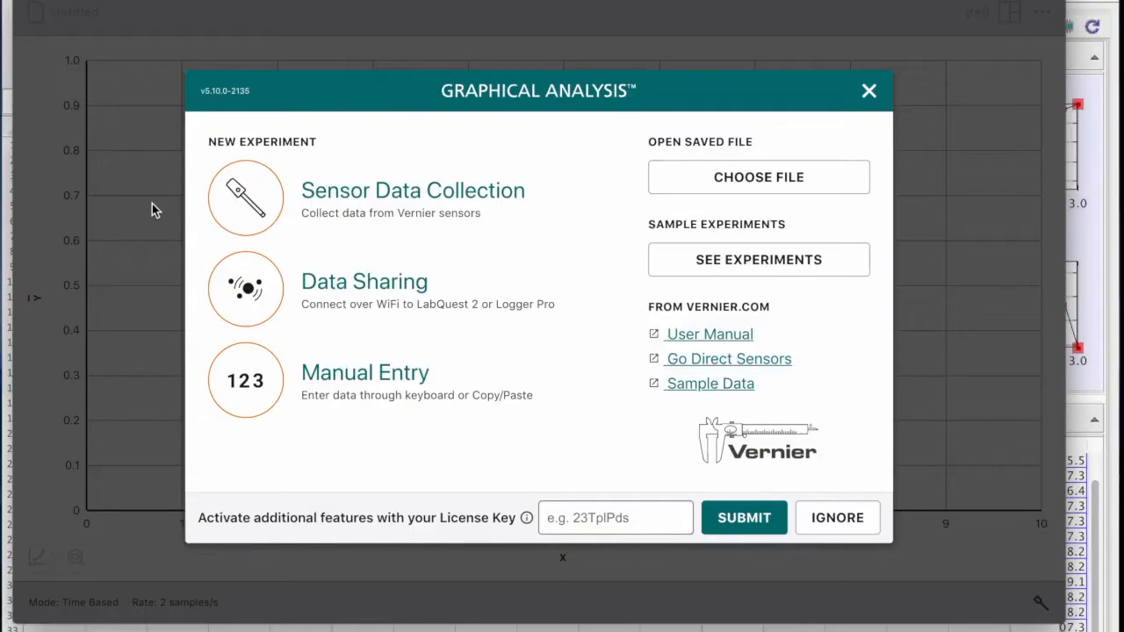
Switch to Vernier Graphical Analysis, start a Manual Entry experiment, and paste the time values into the X column from row 1
{"action": "left_click", "coordinate": [357, 392]}
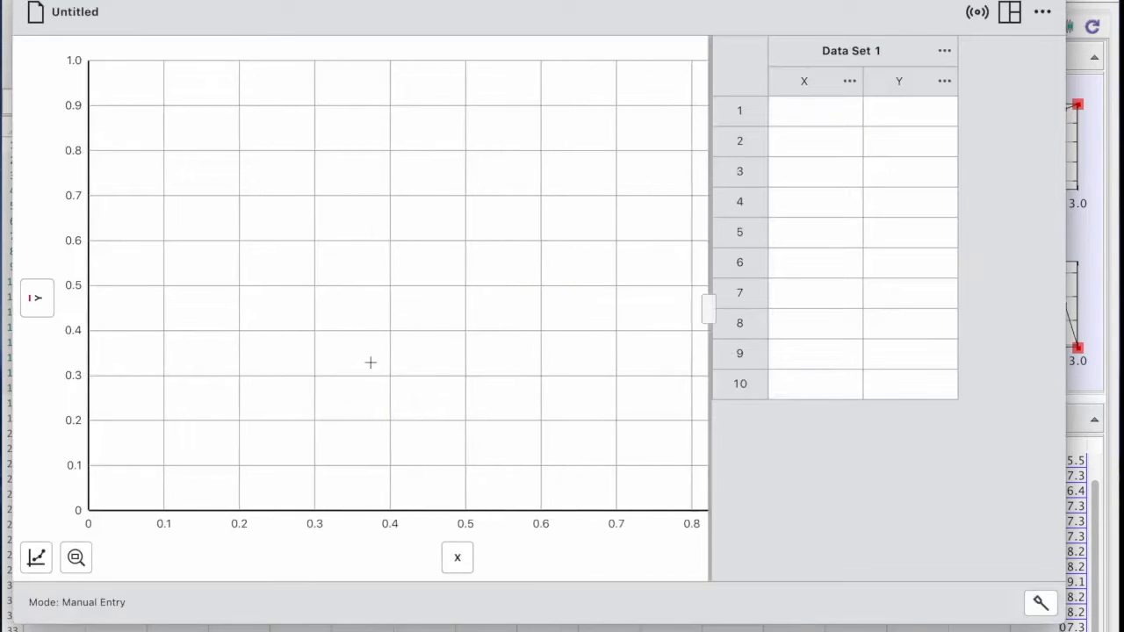
{"action": "left_click", "coordinate": [802, 108]}
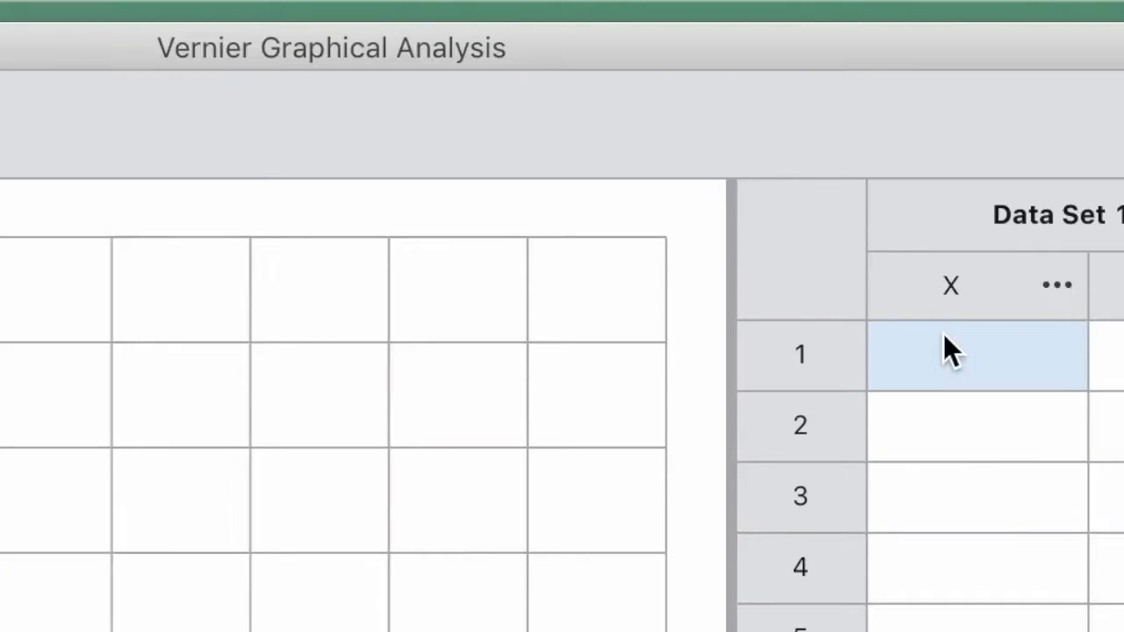
{"action": "key", "text": "super+v"}
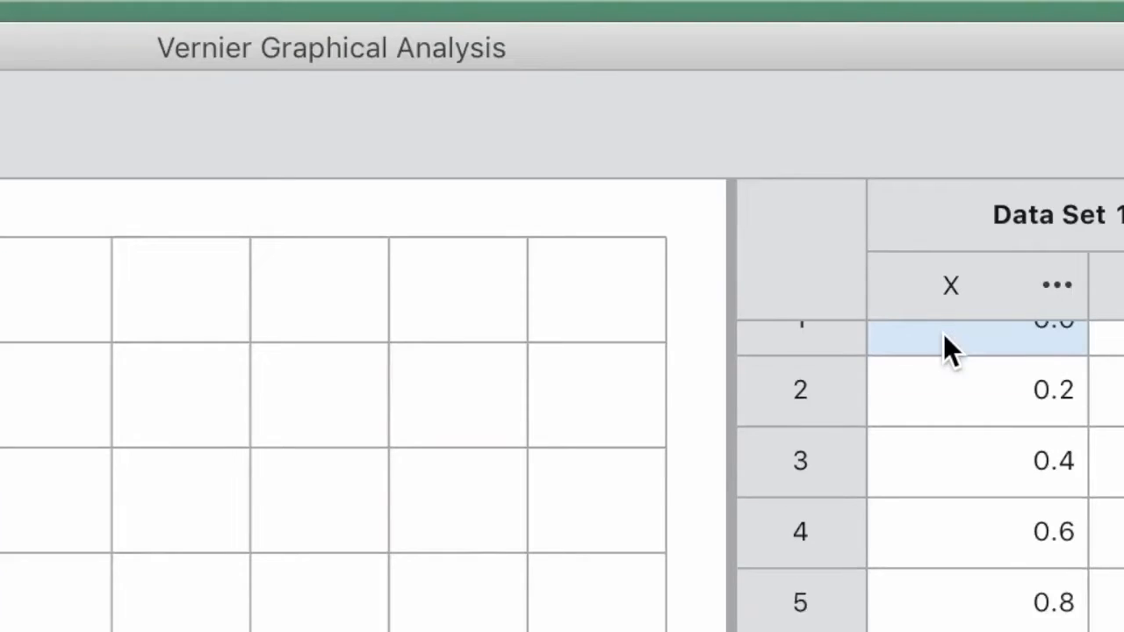
Rename the X column of Data Set 1 as t and set its units to s
{"action": "scroll", "coordinate": [944, 335], "scroll_direction": "up", "scroll_amount": 1}
{"action": "left_click", "coordinate": [941, 266]}
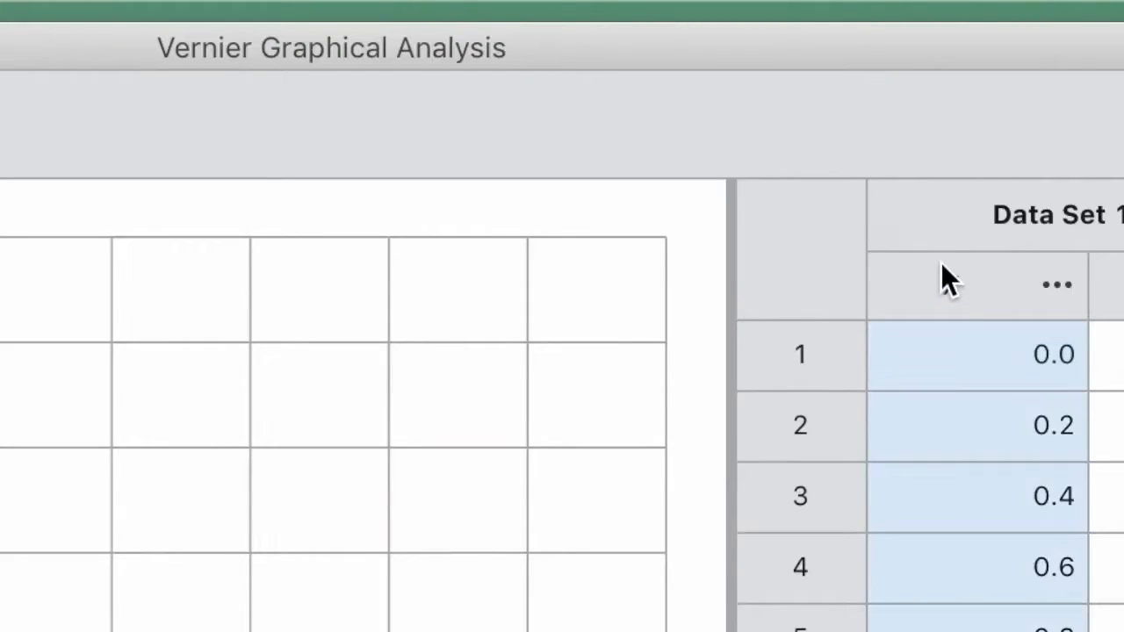
{"action": "left_click", "coordinate": [1057, 287]}
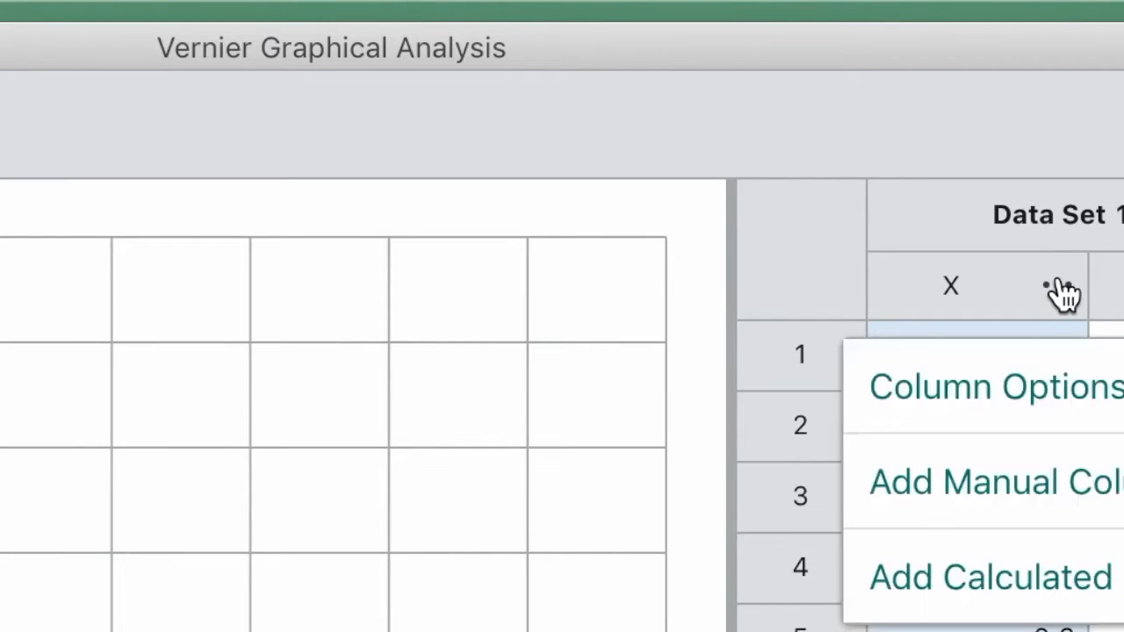
{"action": "left_click", "coordinate": [1021, 406]}
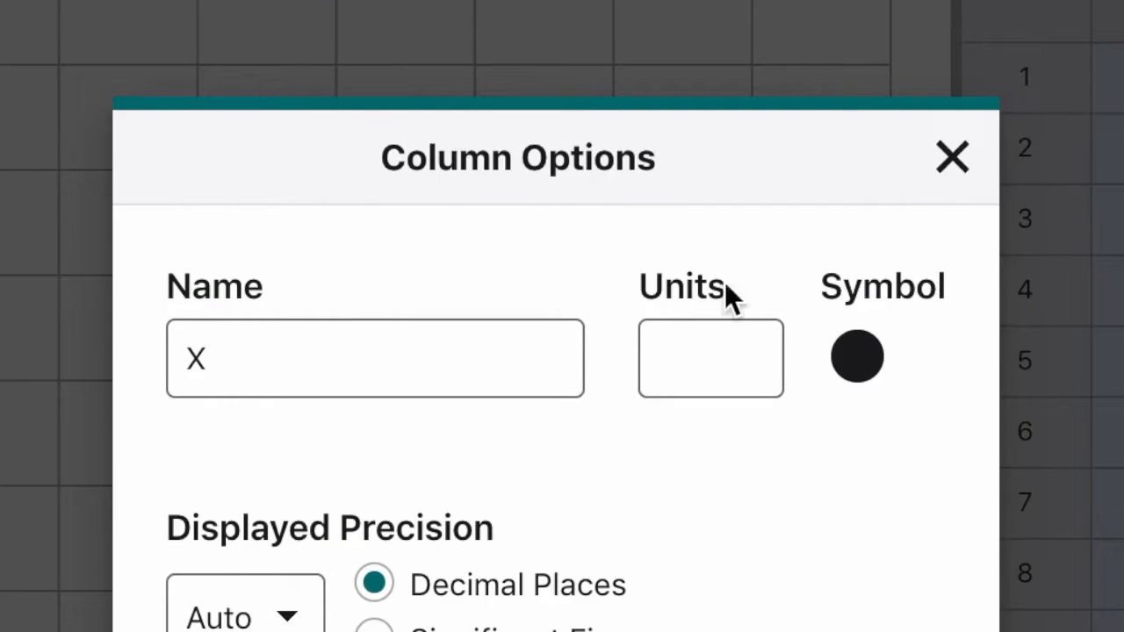
{"action": "left_click", "coordinate": [524, 355]}
{"action": "type", "text": "t"}
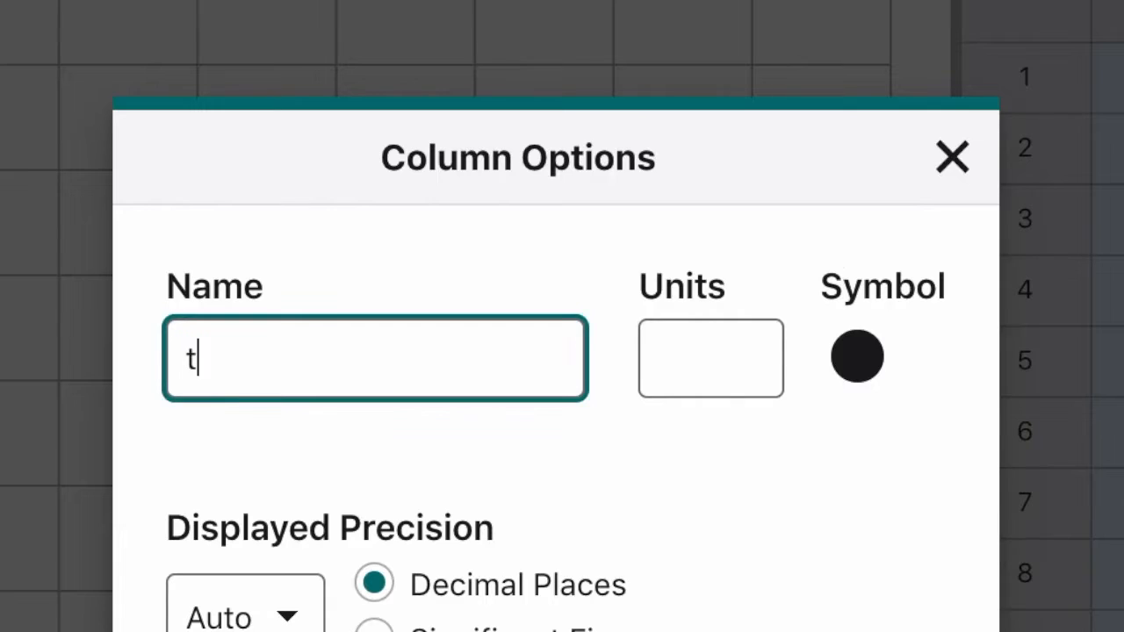
{"action": "left_click", "coordinate": [743, 378]}
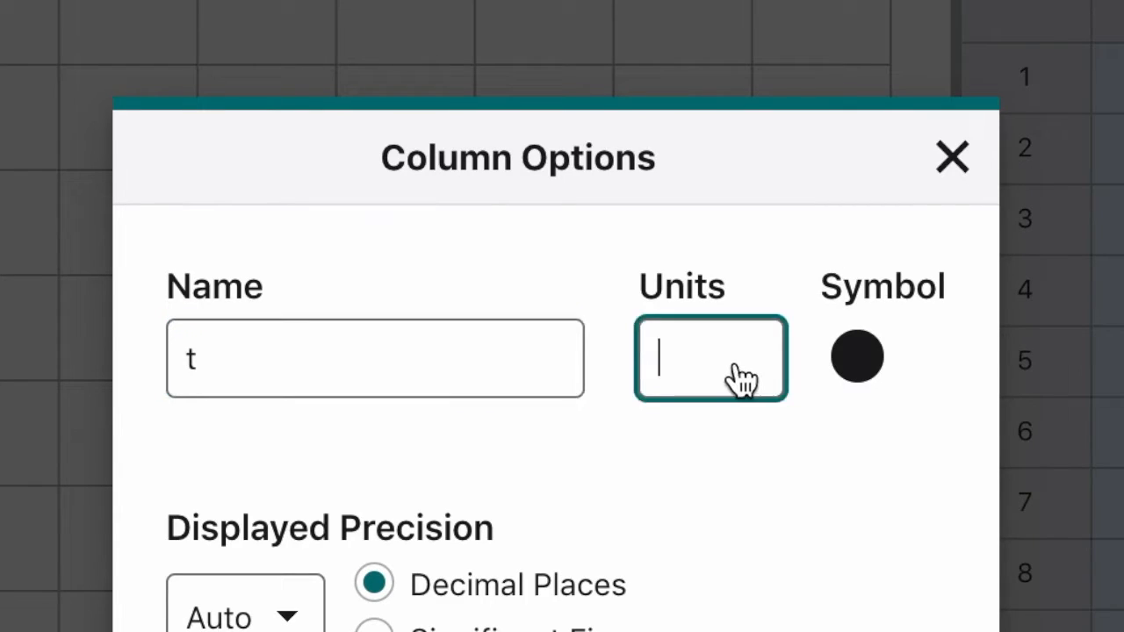
{"action": "type", "text": "s"}
{"action": "key", "text": "Return"}
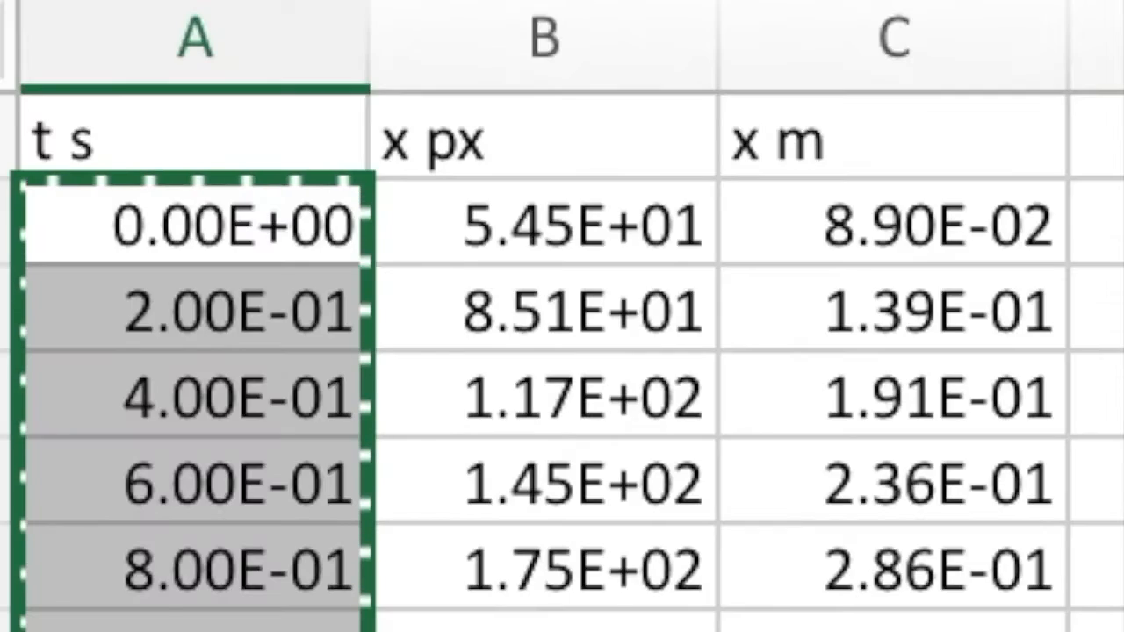
Switch back to Excel and copy all x m values in column C, starting at C2
{"action": "left_click", "coordinate": [943, 258]}
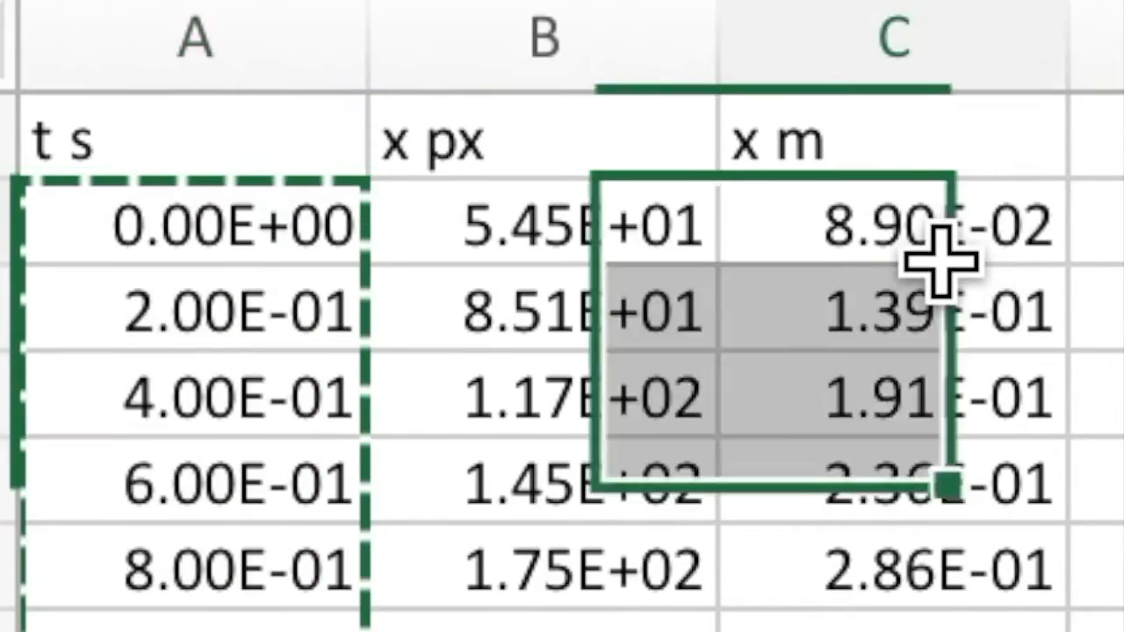
{"action": "key", "text": "ctrl+shift+Down"}
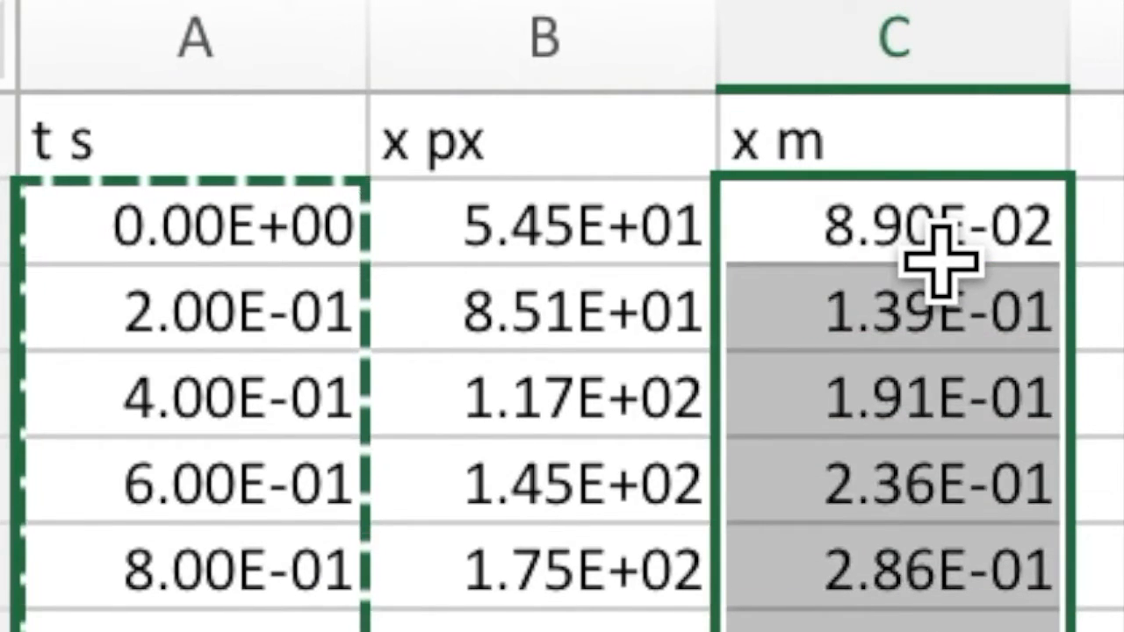
{"action": "key", "text": "ctrl+c"}
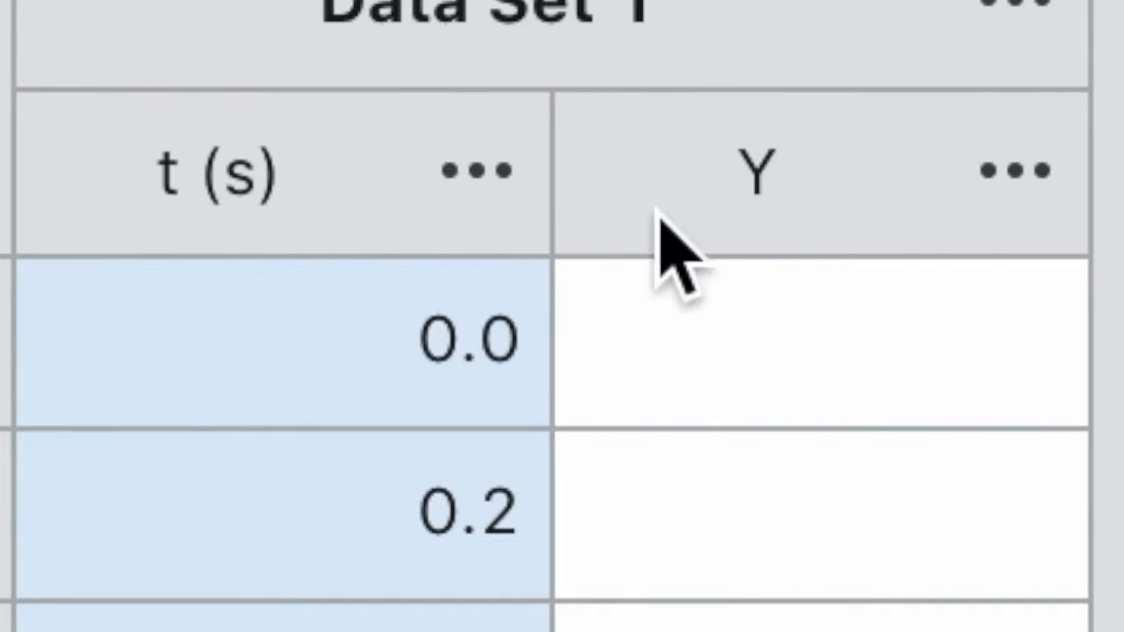
Switch to Vernier Graphical Analysis and paste the metre positions into the Y column, starting at row 1
{"action": "left_click", "coordinate": [728, 297]}
{"action": "left_click", "coordinate": [728, 297]}
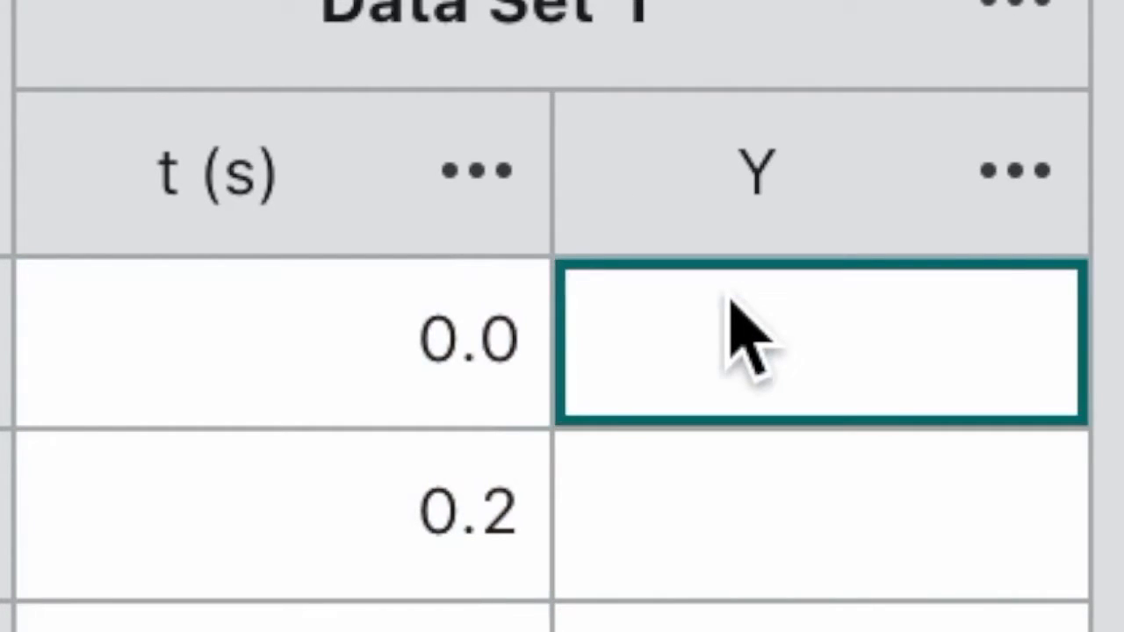
{"action": "left_click", "coordinate": [766, 334]}
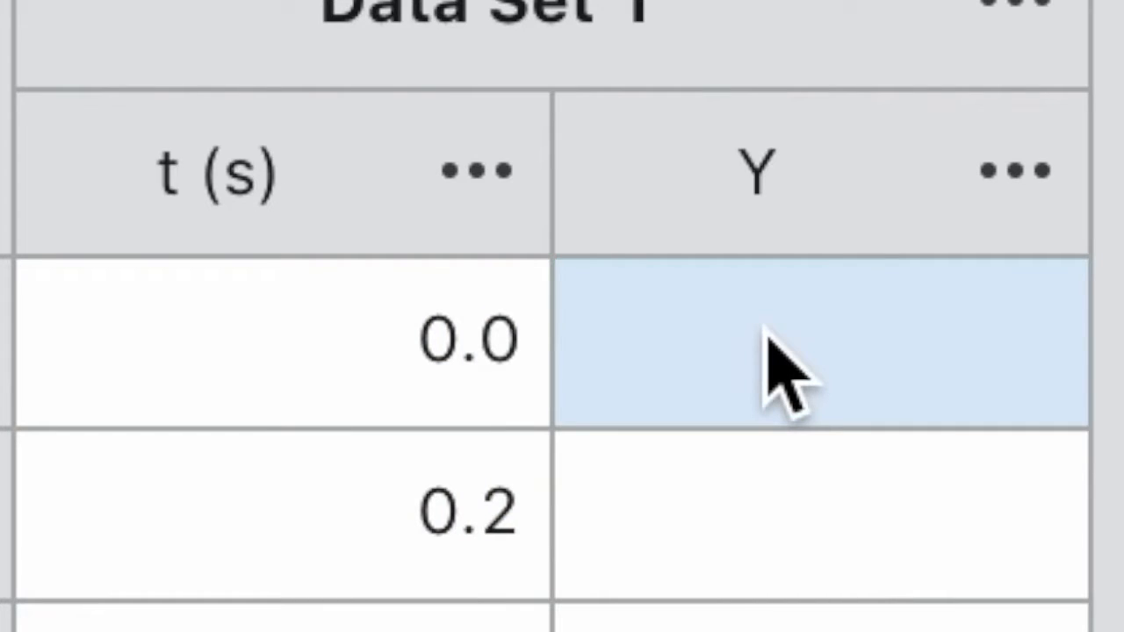
{"action": "key", "text": "super+v"}
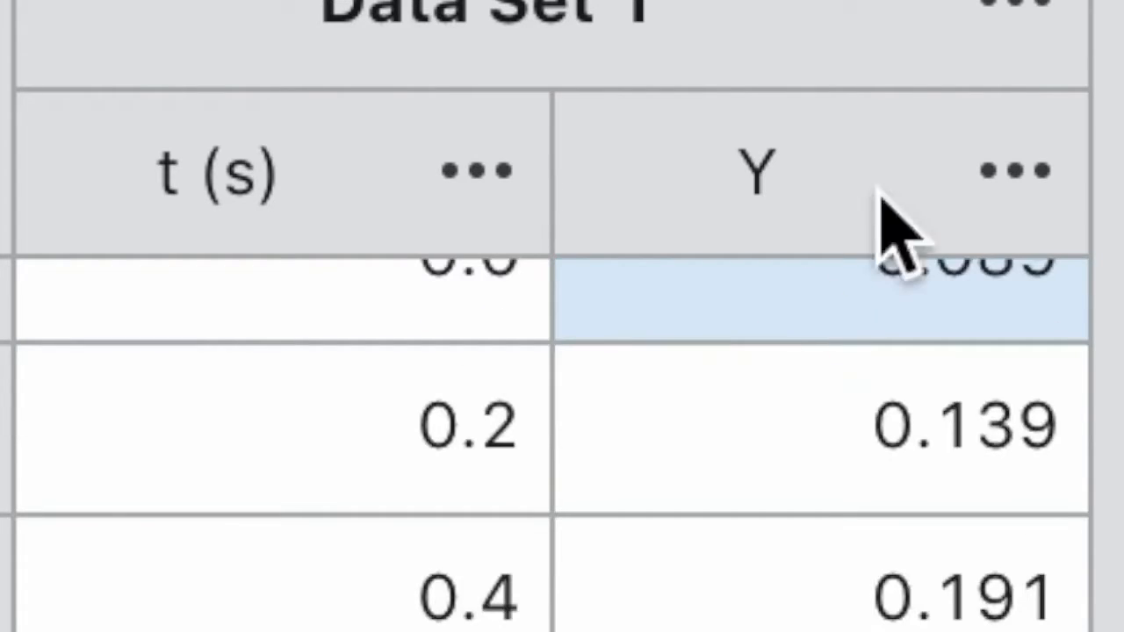
Rename the Y column of Data Set 1 as x and set its units to m
{"action": "left_click", "coordinate": [1028, 176]}
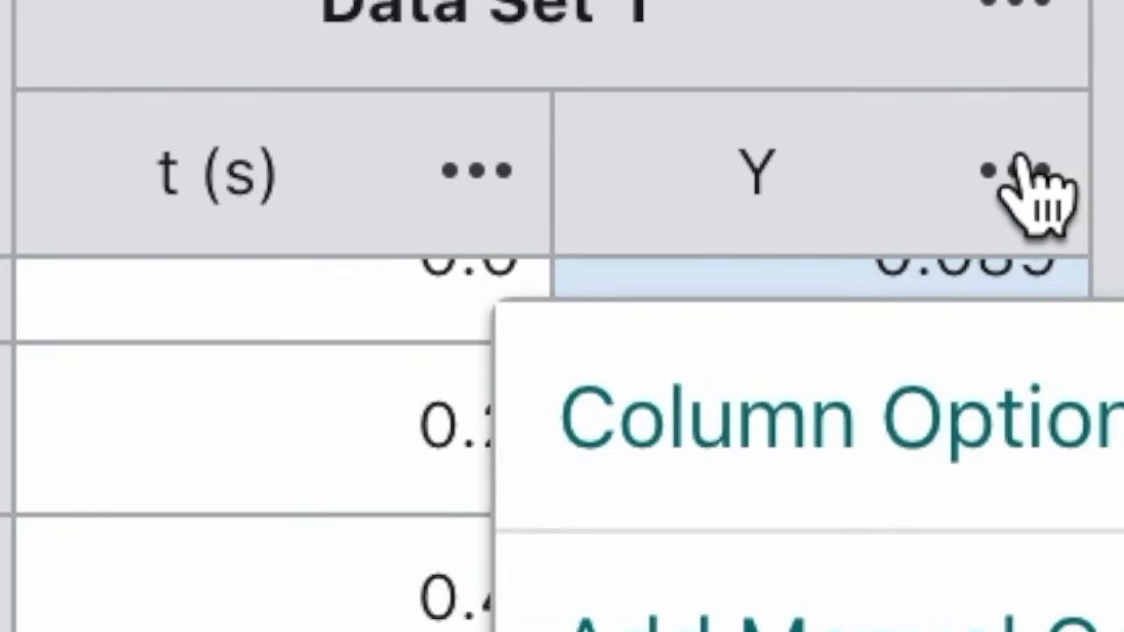
{"action": "left_click", "coordinate": [998, 406]}
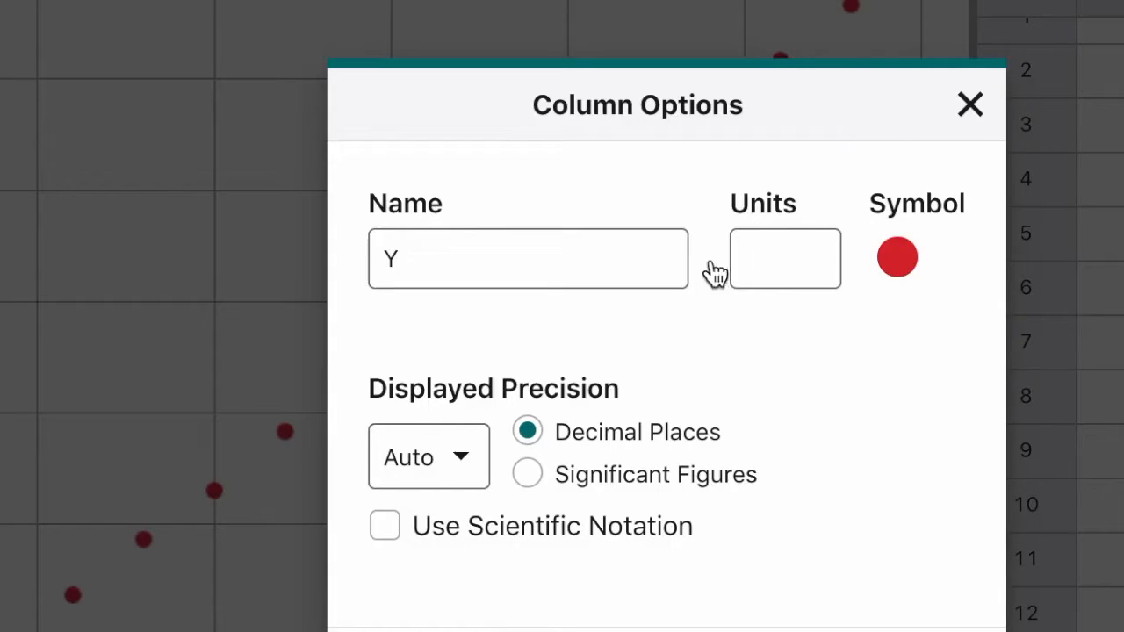
{"action": "left_click", "coordinate": [569, 267]}
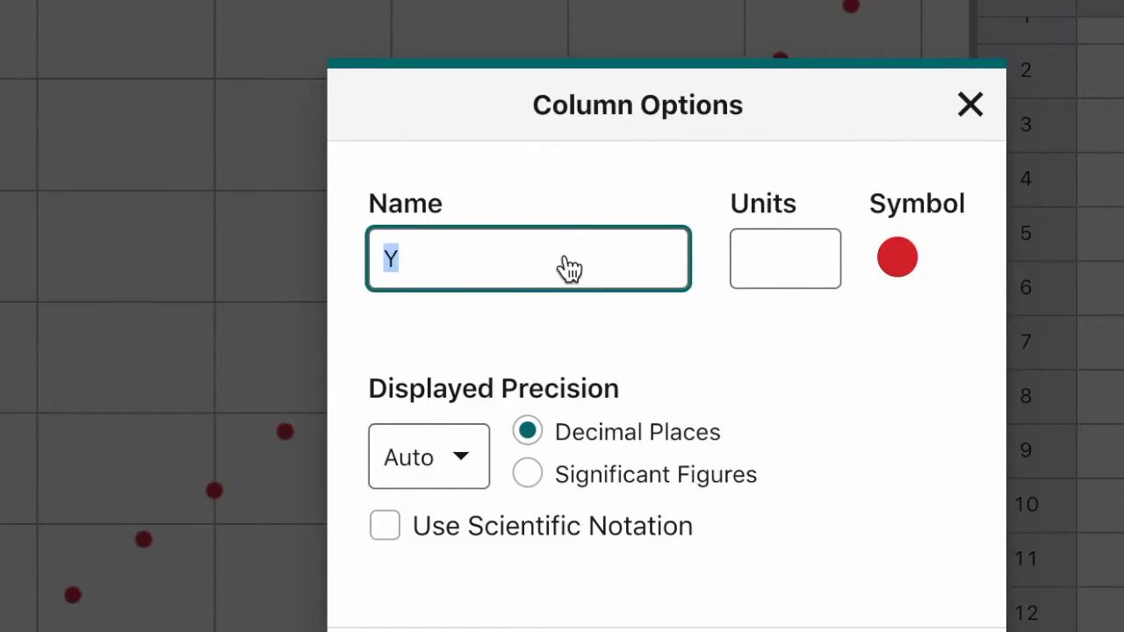
{"action": "type", "text": "x"}
{"action": "left_click", "coordinate": [770, 275]}
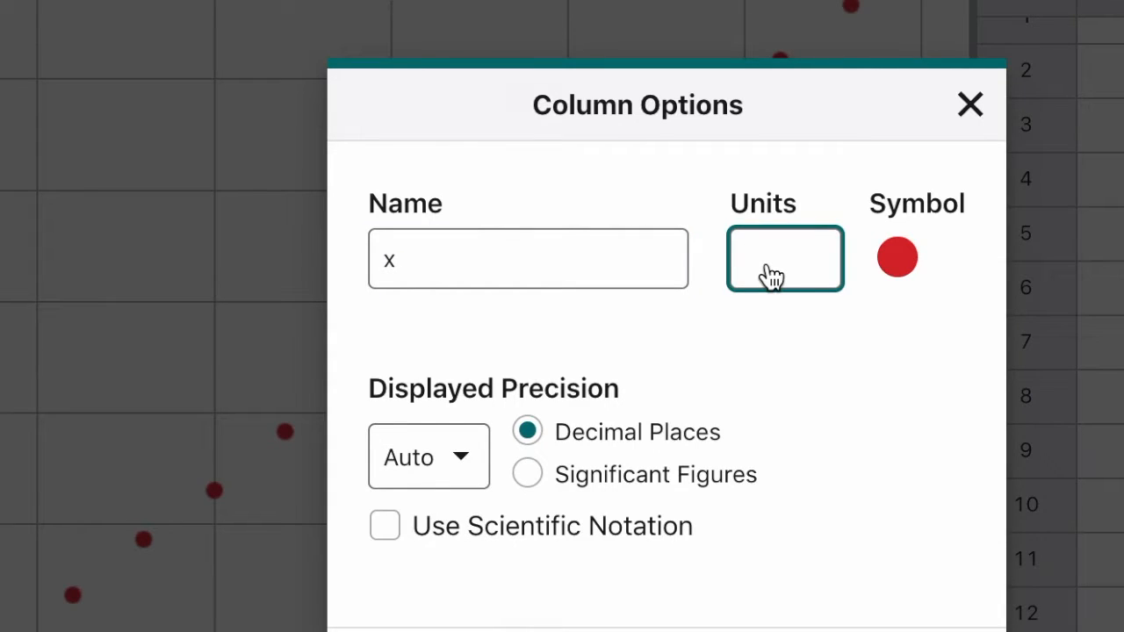
{"action": "type", "text": "m"}
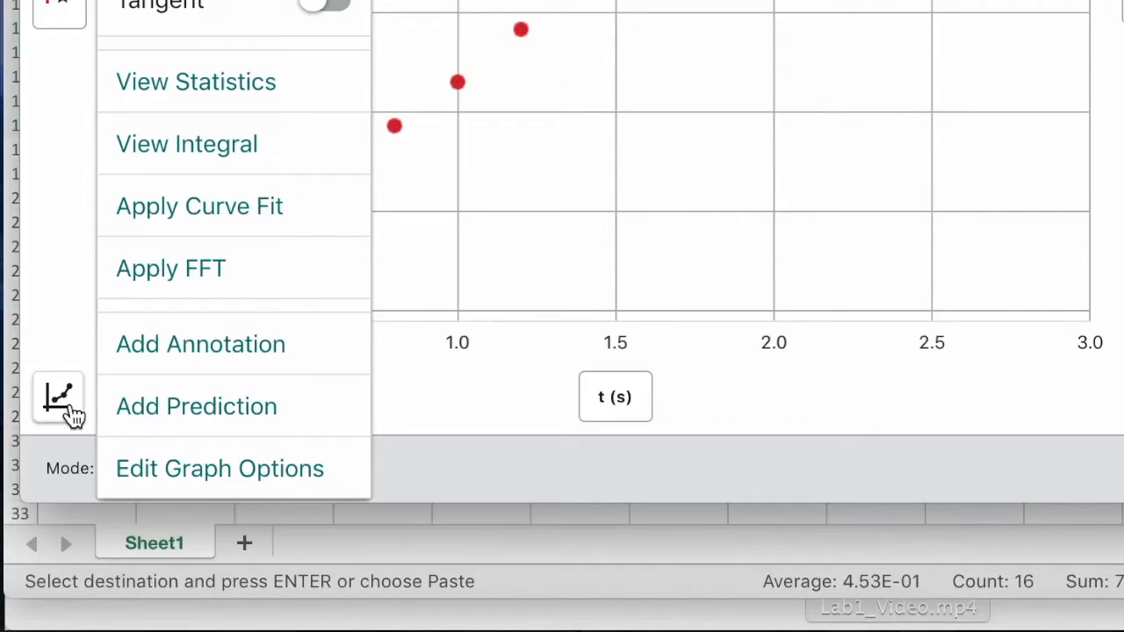
Apply a Linear curve fit (mx + b) to the position-time graph
{"action": "left_click", "coordinate": [168, 218]}
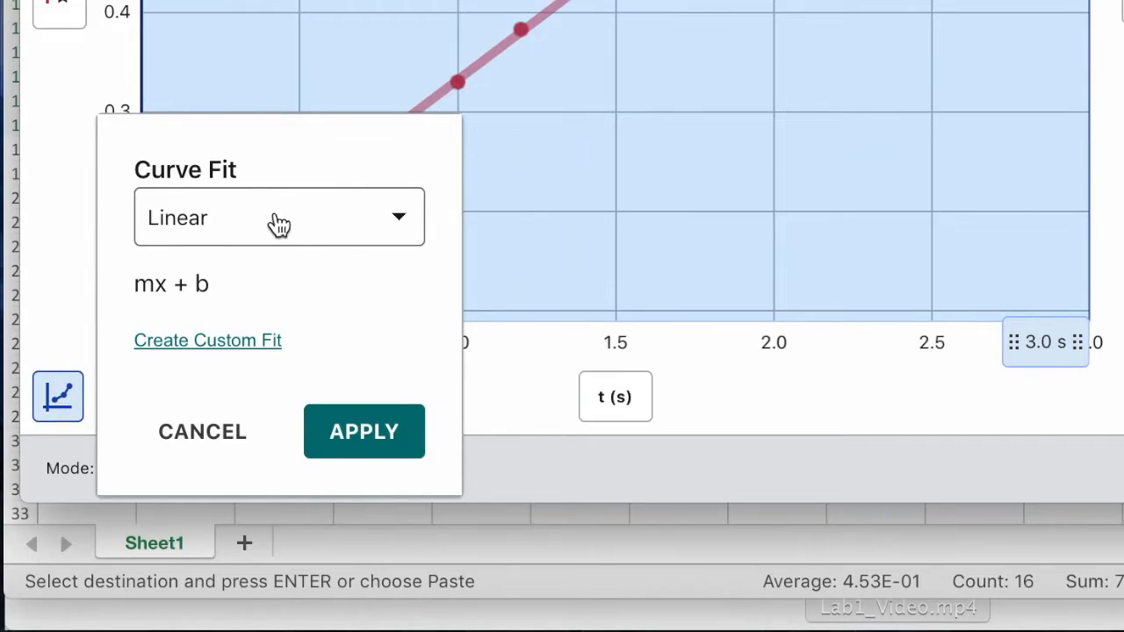
{"action": "left_click", "coordinate": [353, 425]}
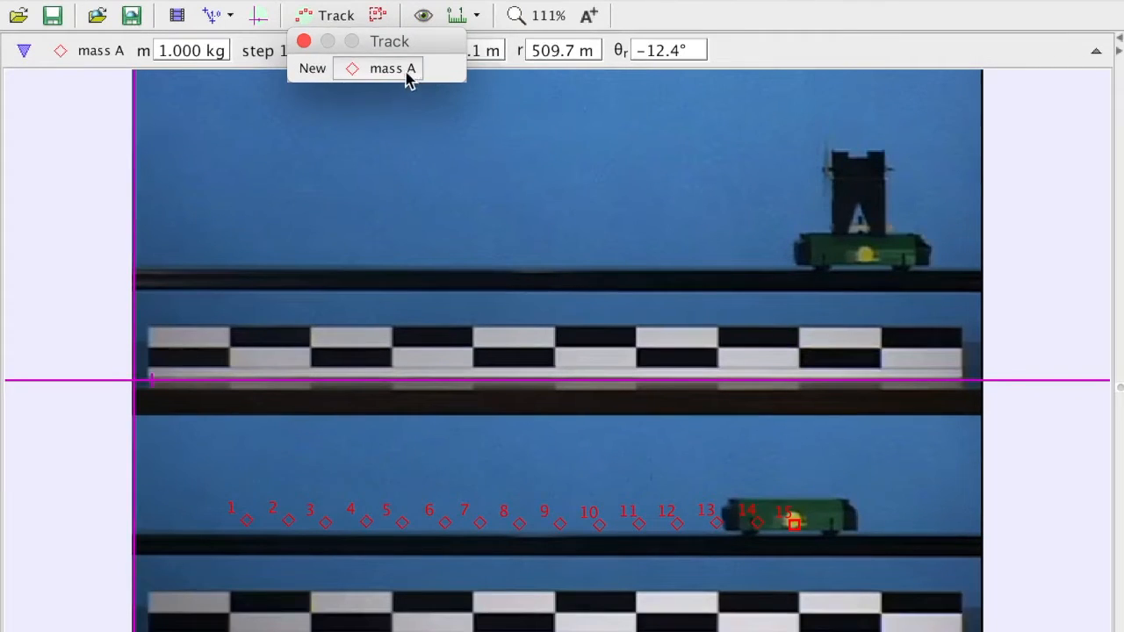
Switch to Tracker, clear all marked steps of mass A, and reset the video to step 0
{"action": "left_click", "coordinate": [393, 68]}
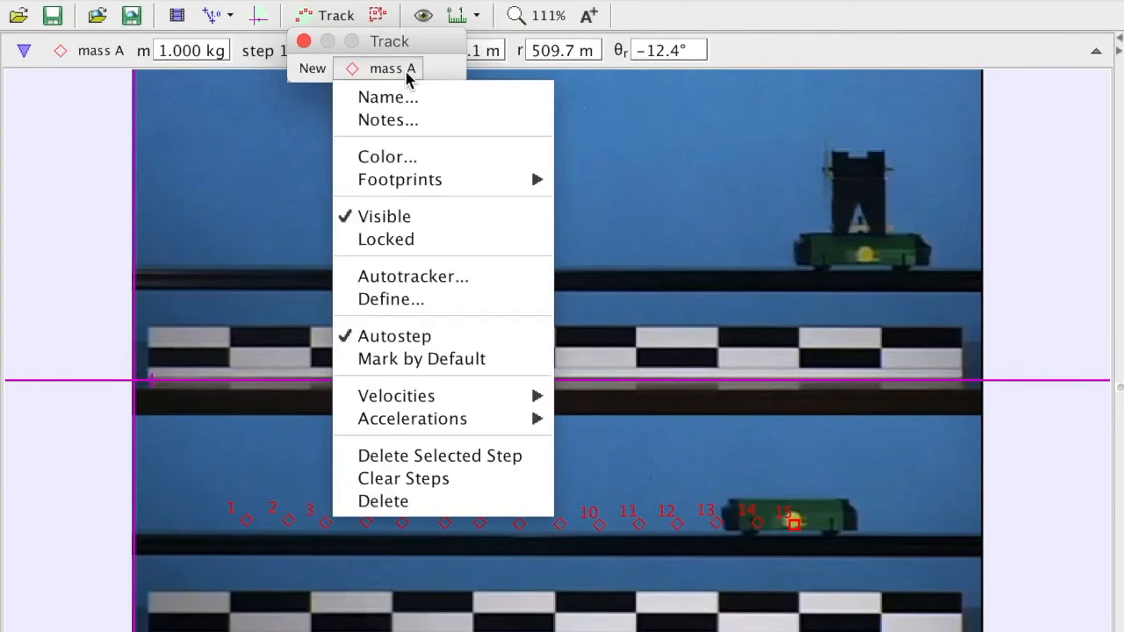
{"action": "left_click", "coordinate": [484, 492]}
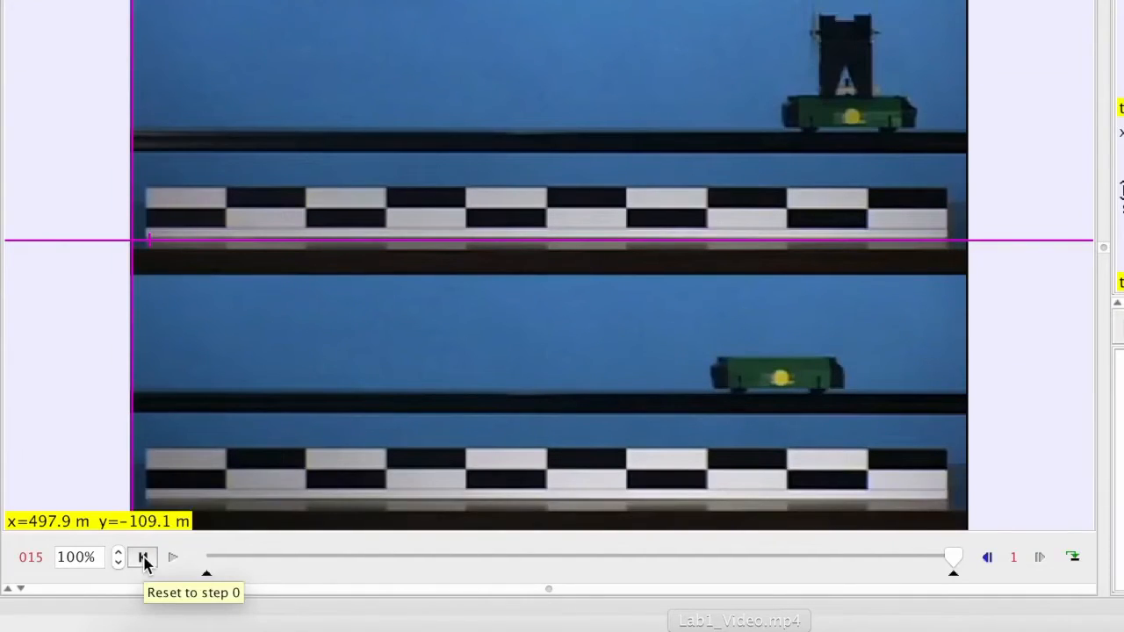
{"action": "left_click", "coordinate": [143, 558]}
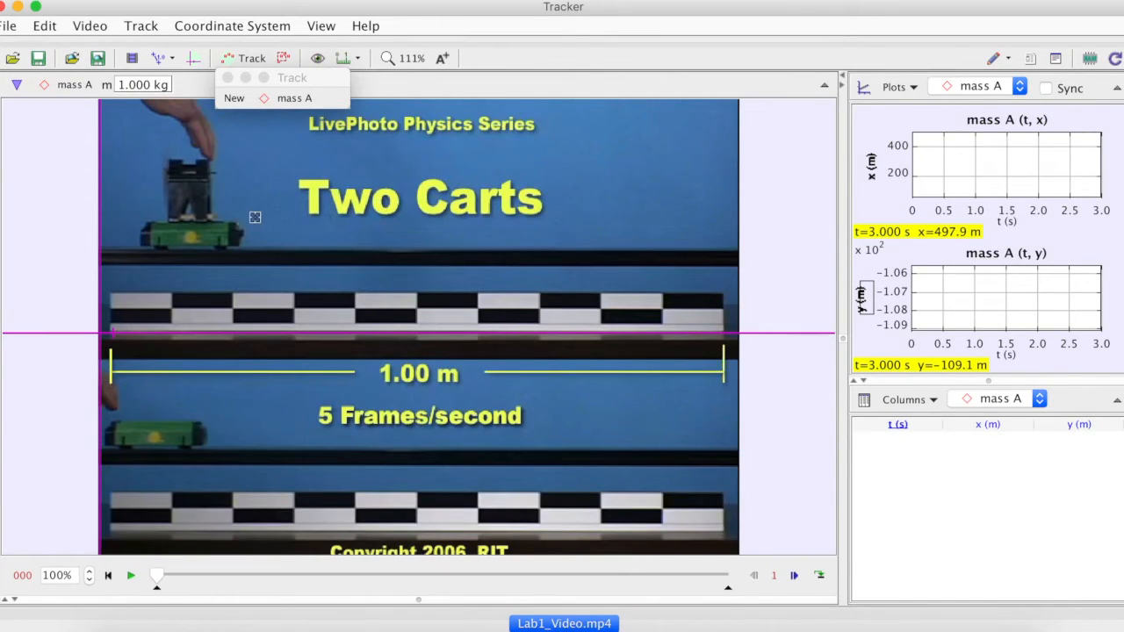
Mark the yellow dot on the upper cart as mass A in the first three video frames, starting at frame 0
{"action": "left_click", "coordinate": [188, 237], "text": "shift"}
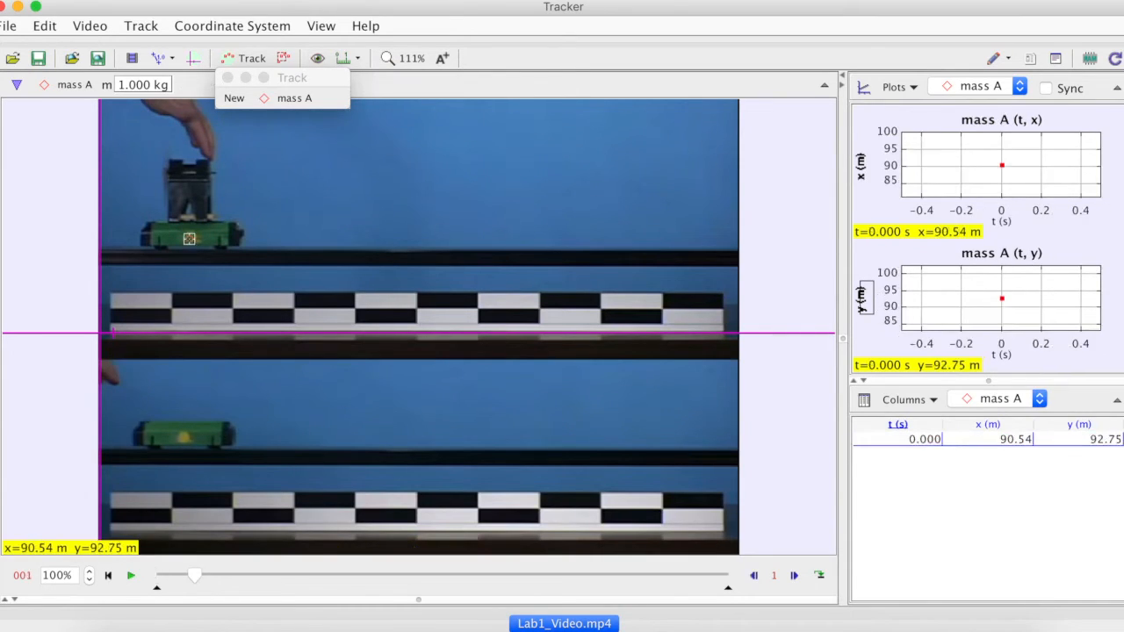
{"action": "left_click", "coordinate": [188, 239], "text": "shift"}
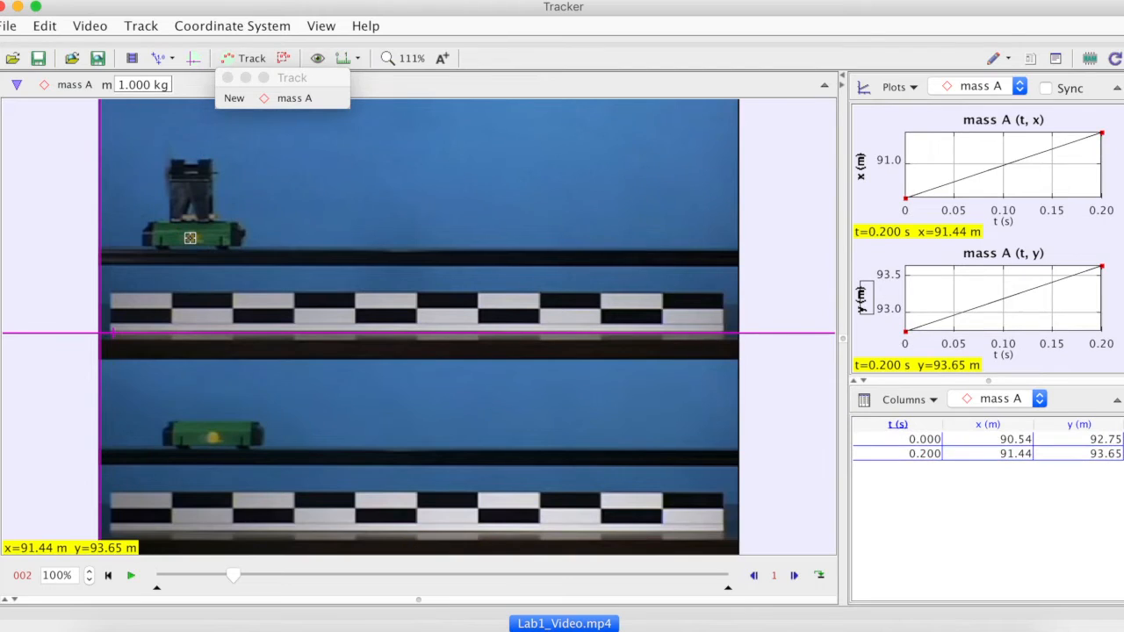
{"action": "left_click", "coordinate": [194, 238], "text": "shift"}
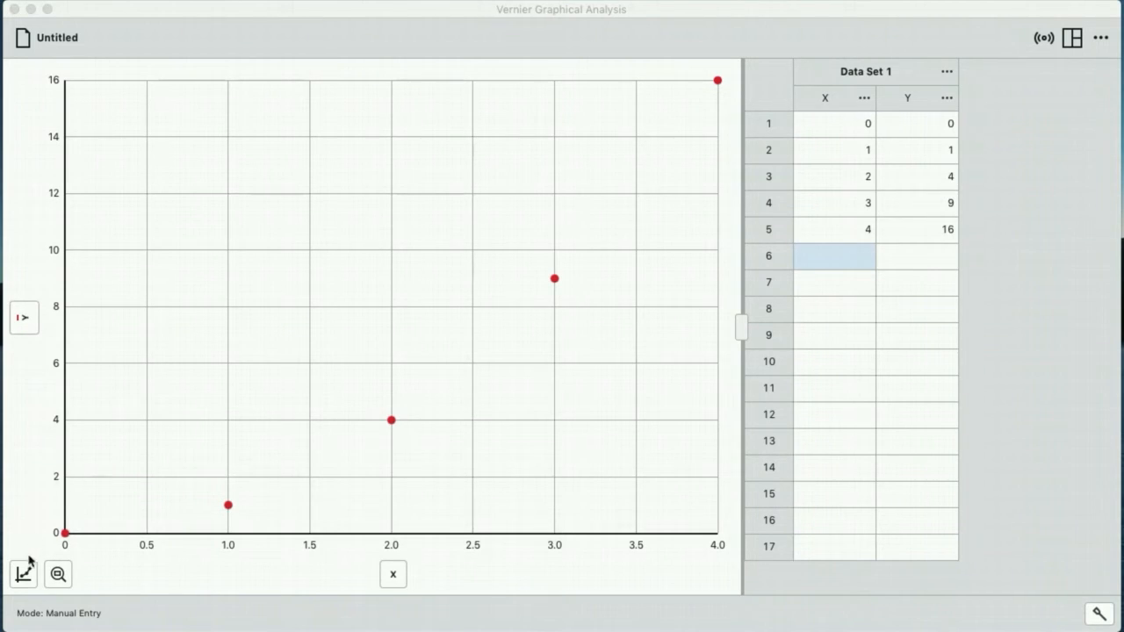
In the Vernier Graphical Analysis X-Y graph, enable Tangent and examine the tangent slope at the points x = 2 and x = 3
{"action": "left_click", "coordinate": [25, 575]}
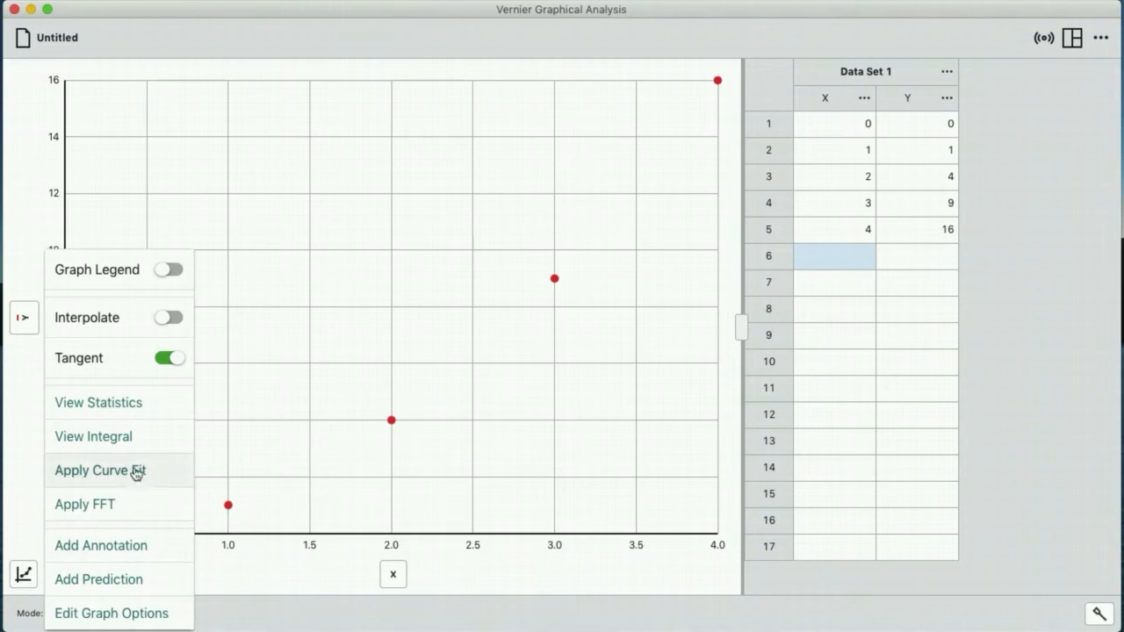
{"action": "left_click", "coordinate": [176, 363]}
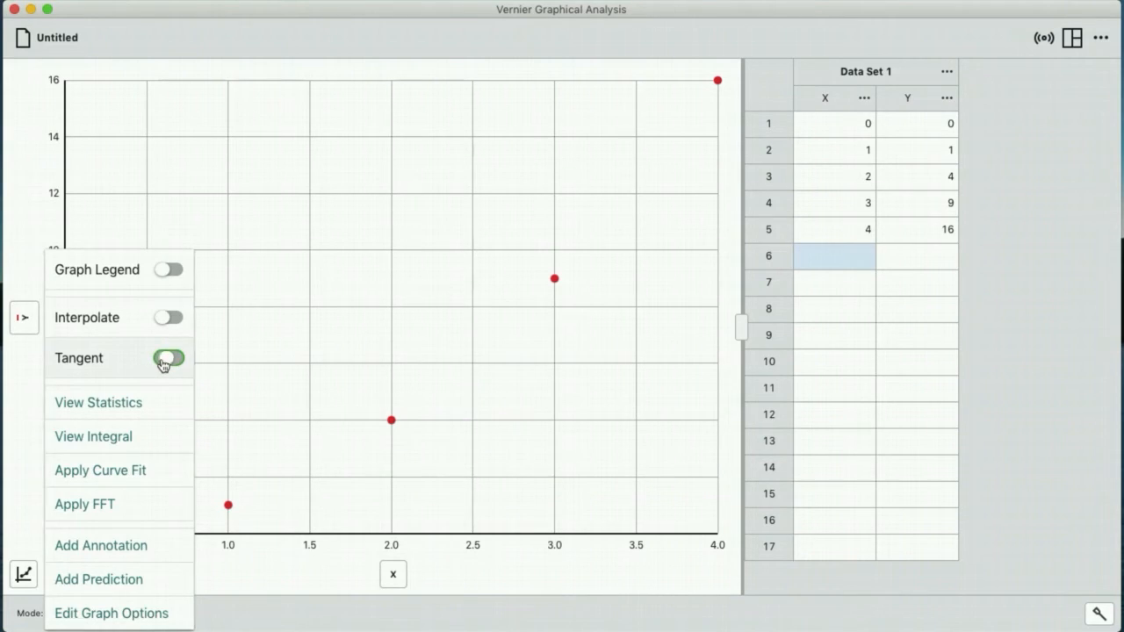
{"action": "left_click", "coordinate": [164, 365]}
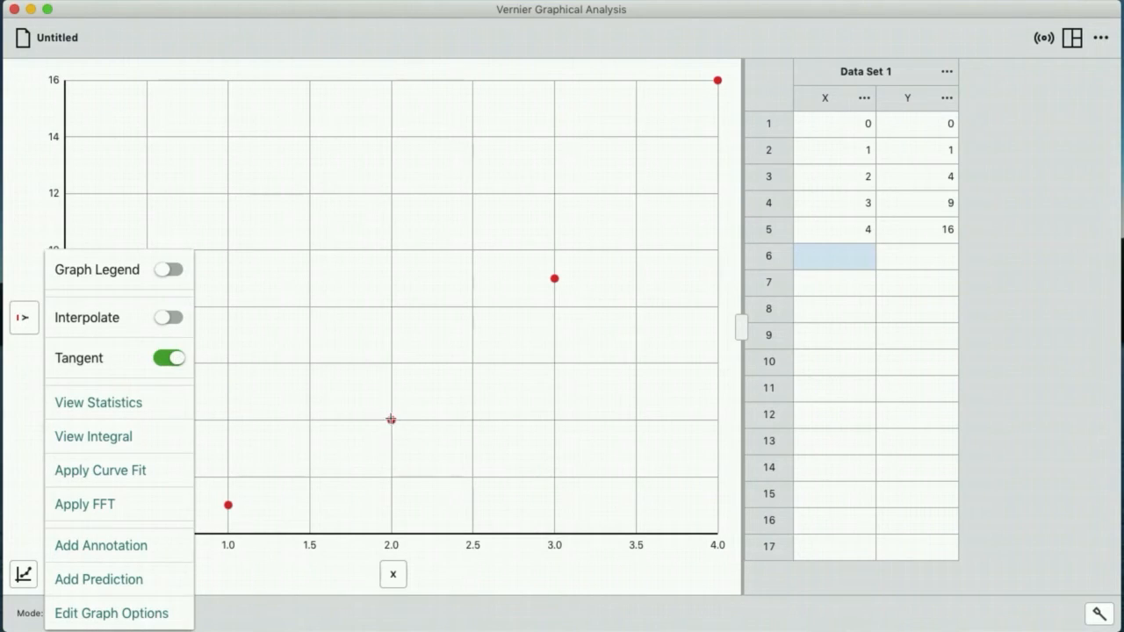
{"action": "left_click", "coordinate": [391, 420]}
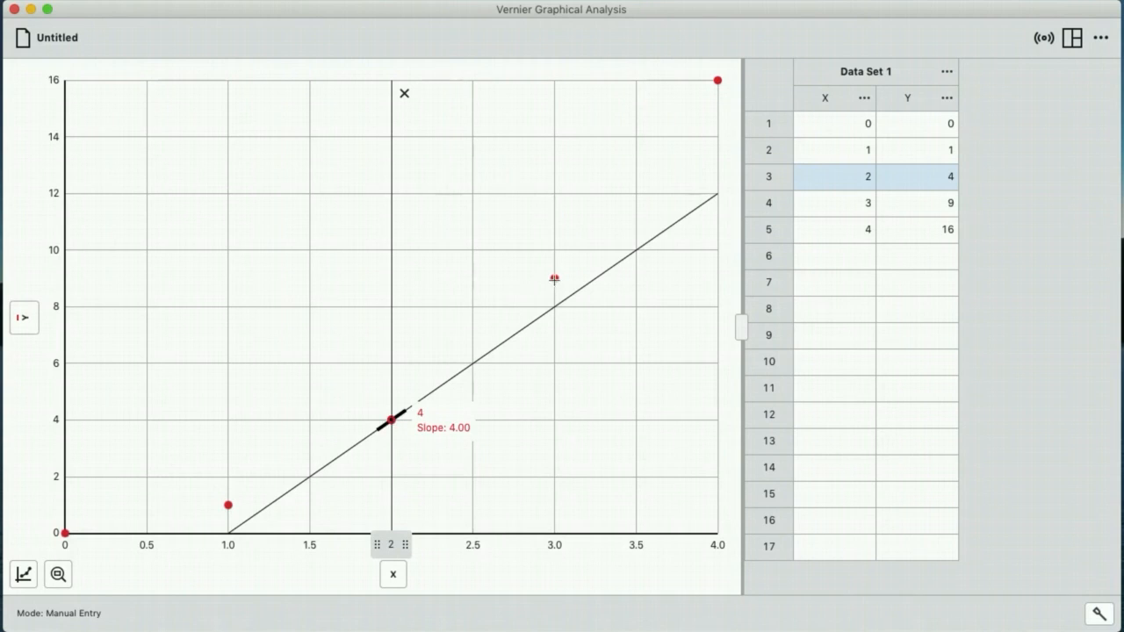
{"action": "left_click", "coordinate": [555, 278]}
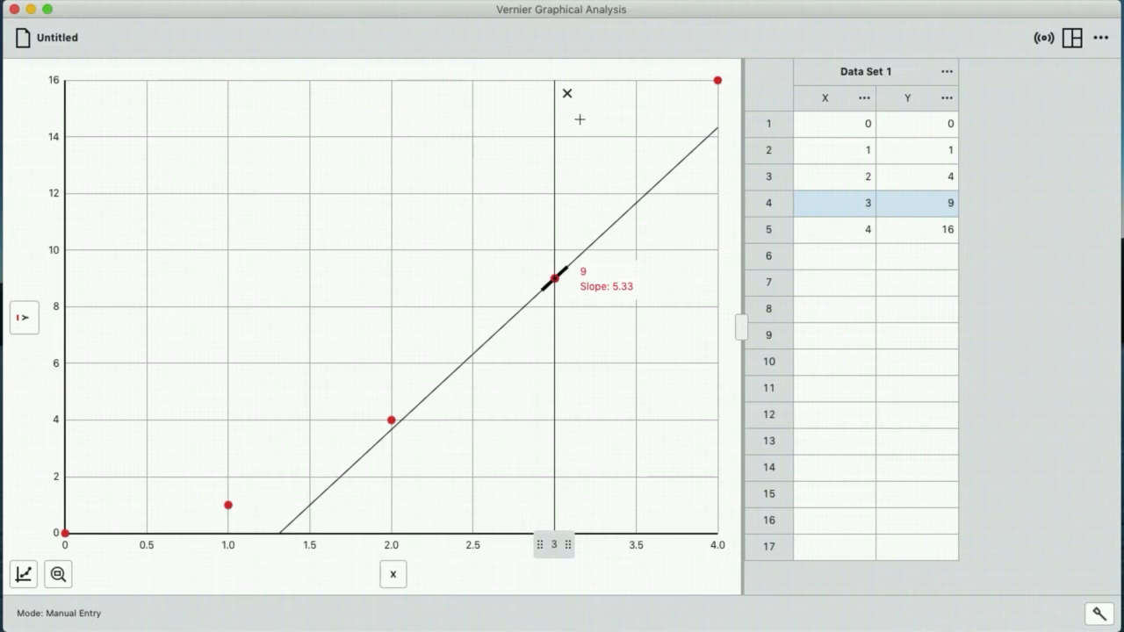
Remove the tangent line at x = 3 from the graph and turn off the Tangent option
{"action": "left_click", "coordinate": [567, 94]}
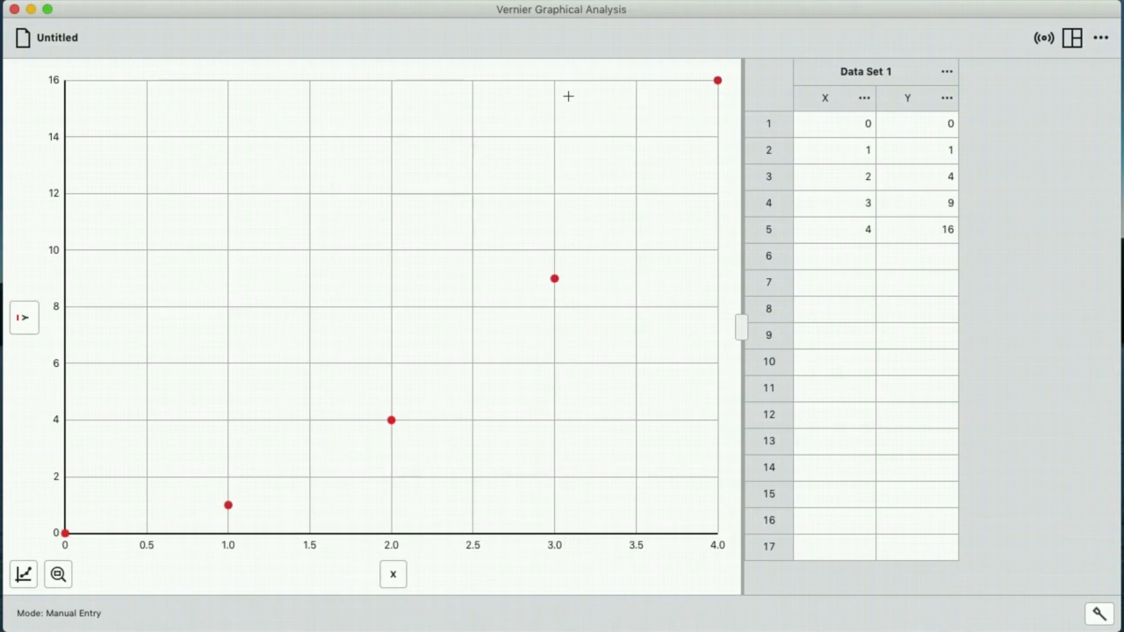
{"action": "left_click", "coordinate": [24, 575]}
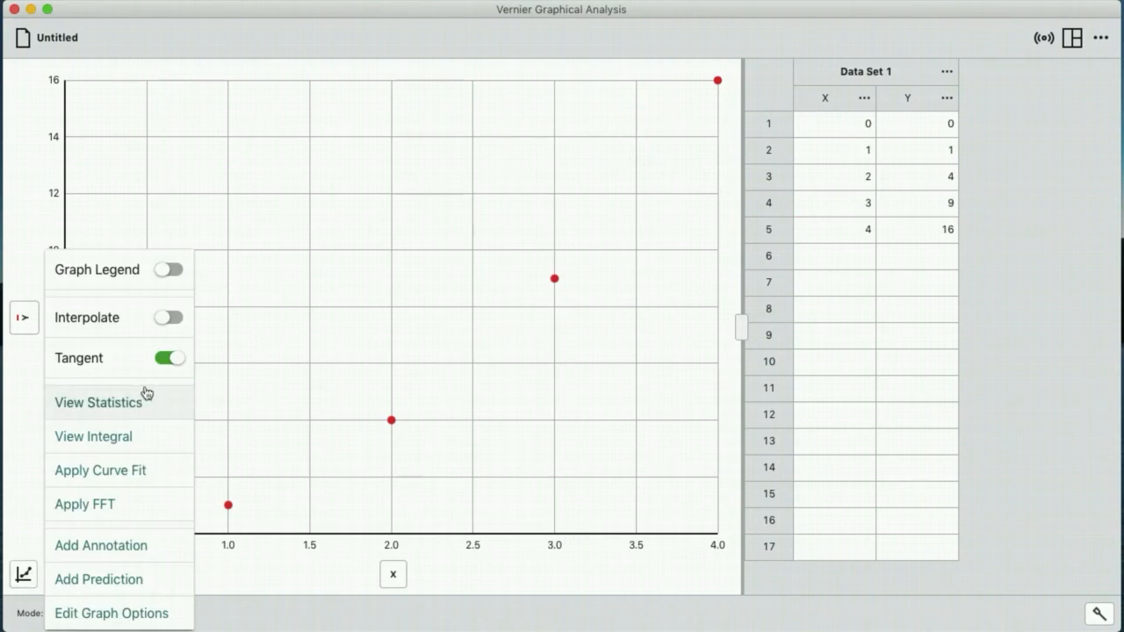
{"action": "left_click", "coordinate": [171, 363]}
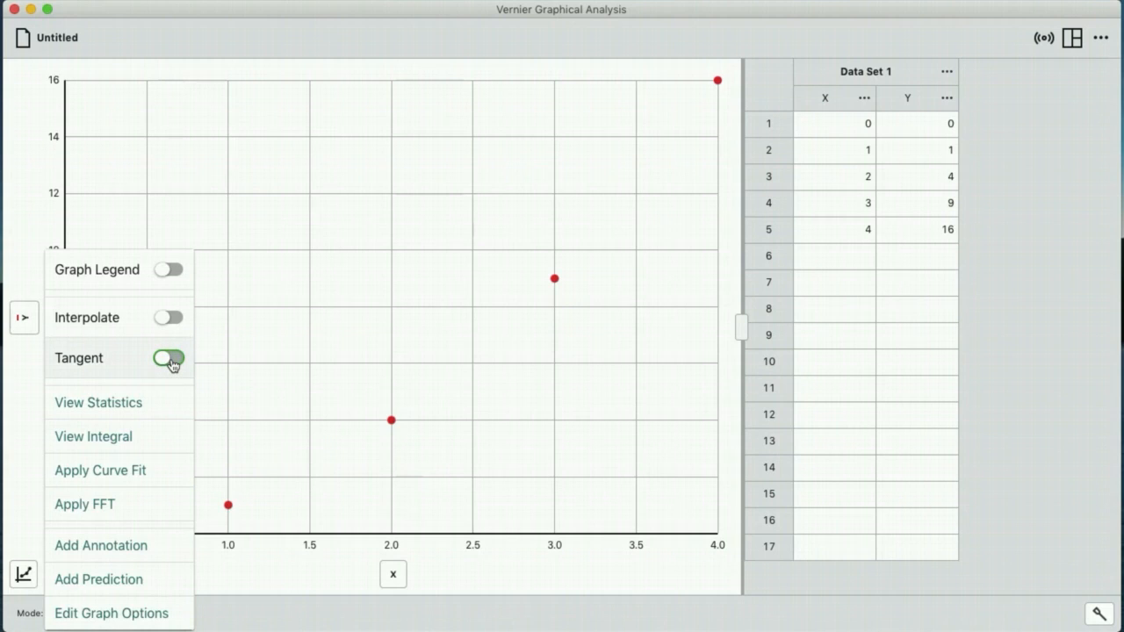